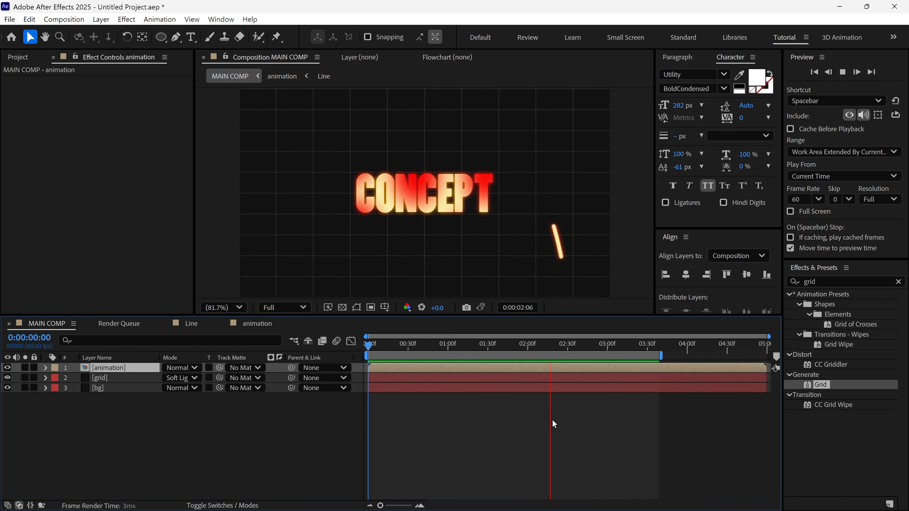
pyautogui.press('space')
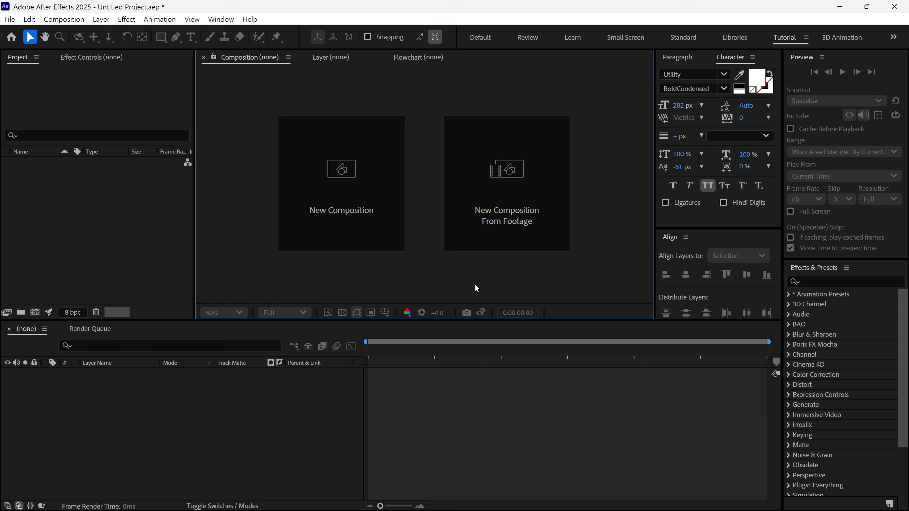
# - Create a composition named MAIN COMP at 1920 x 1080 px, 60 frames per second, with a duration of 0:00:05:00
pyautogui.click(341, 227)
pyautogui.write('MAIN COMP')
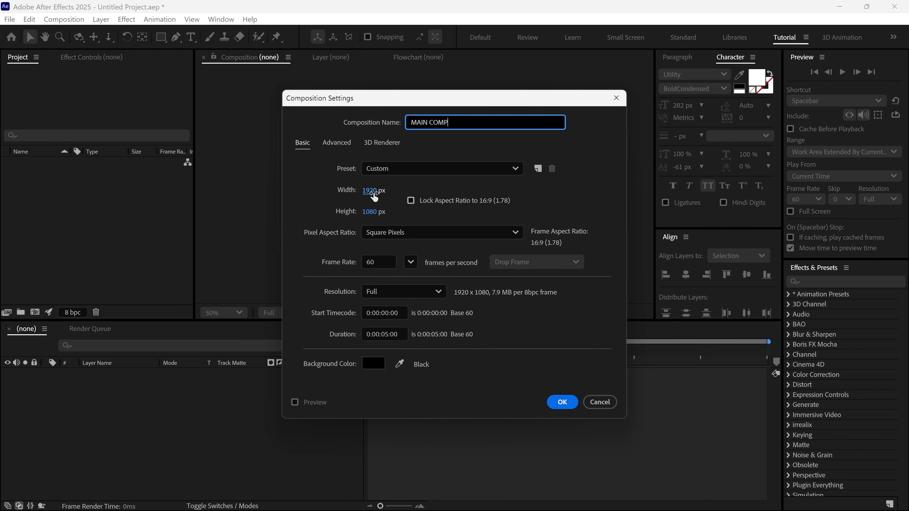
pyautogui.click(378, 262)
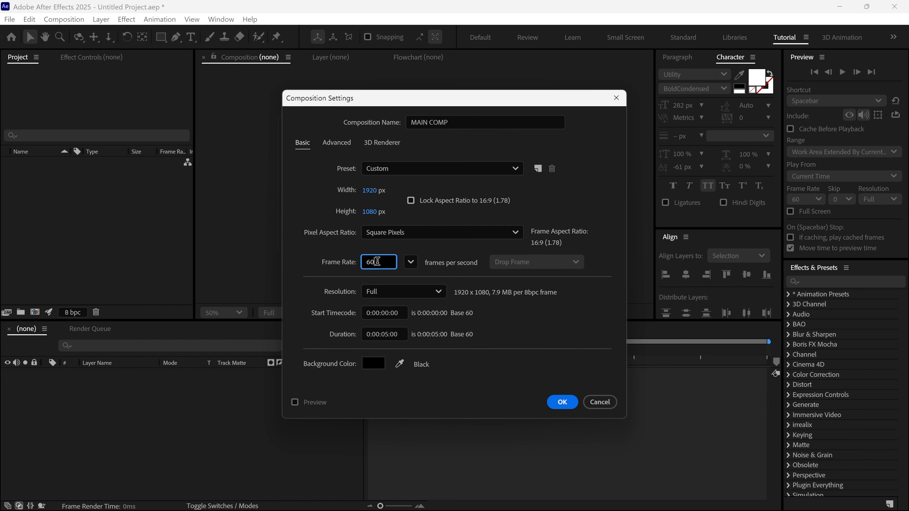
pyautogui.click(400, 334)
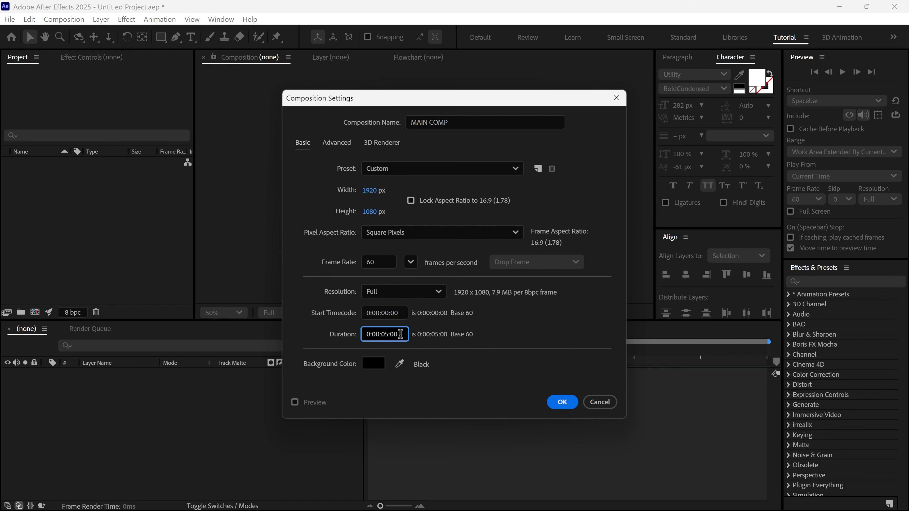
pyautogui.click(562, 401)
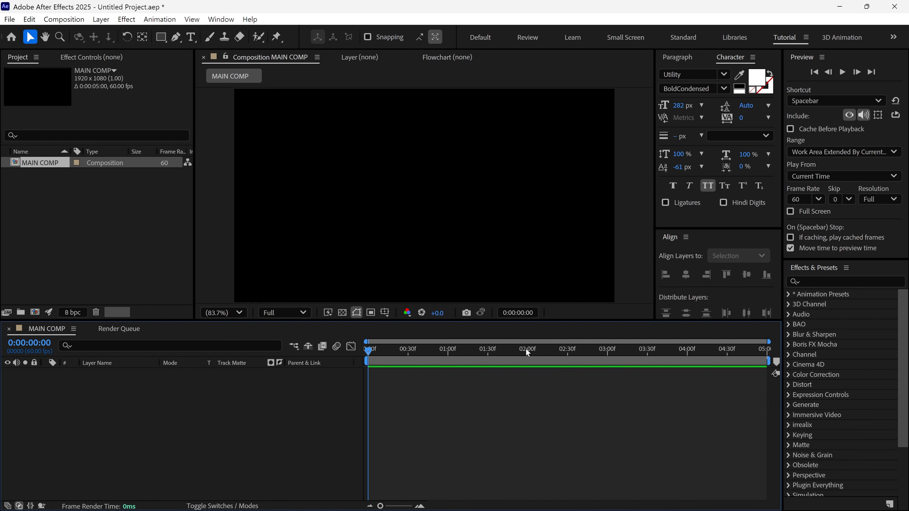
# - Add the text "motion" centred horizontally and vertically in the composition, and lock its layer
pyautogui.click(190, 37)
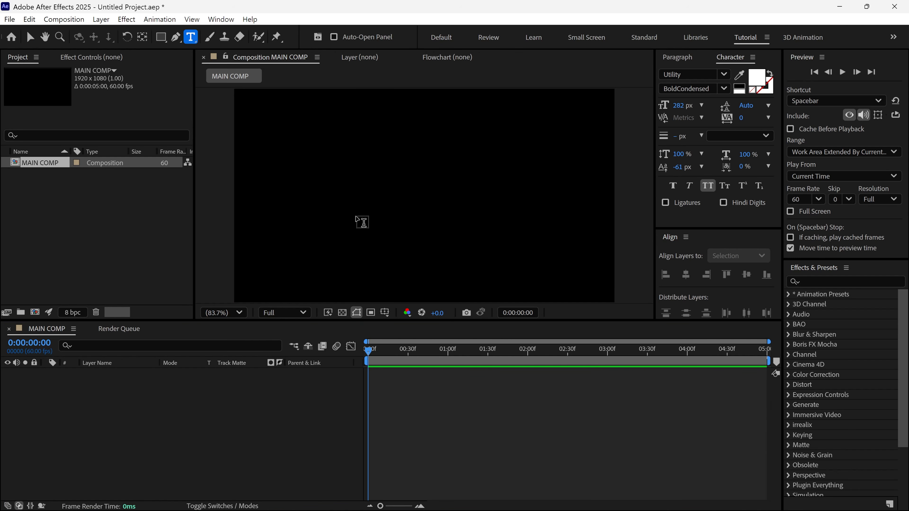
pyautogui.click(356, 217)
pyautogui.write('motion')
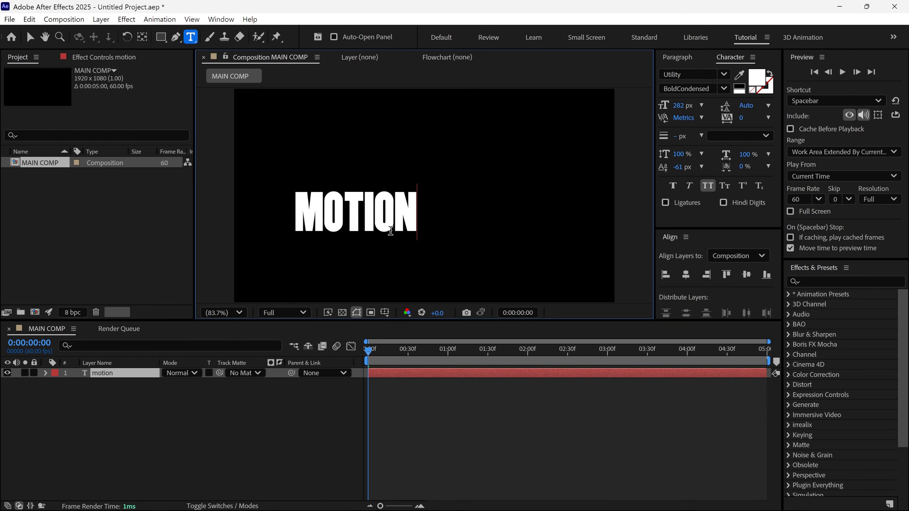
pyautogui.click(686, 275)
pyautogui.click(746, 274)
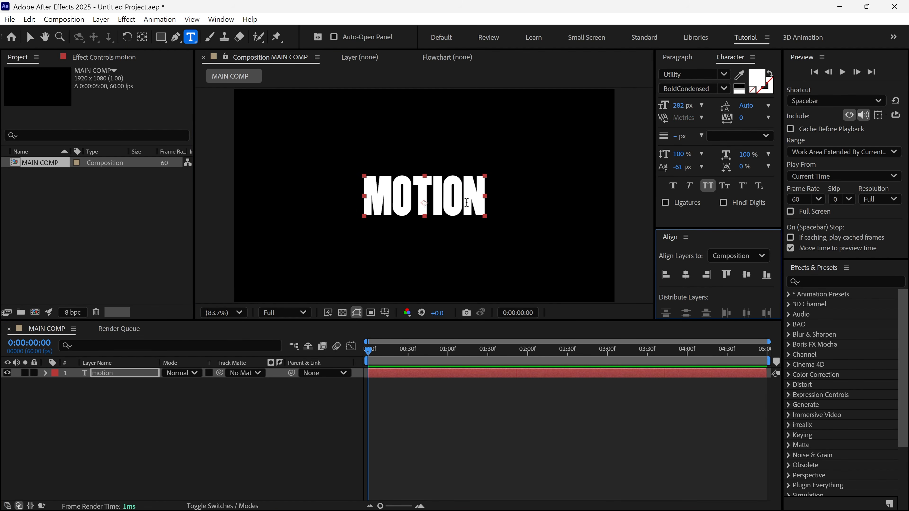
pyautogui.press('v')
pyautogui.click(34, 373)
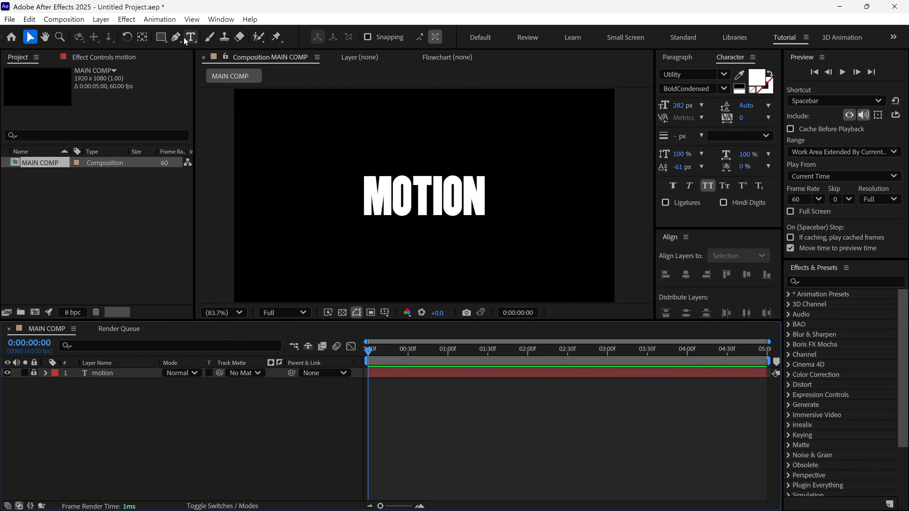
# - Set up the Pen tool with no fill and a solid colour stroke 15 px wide
pyautogui.click(176, 37)
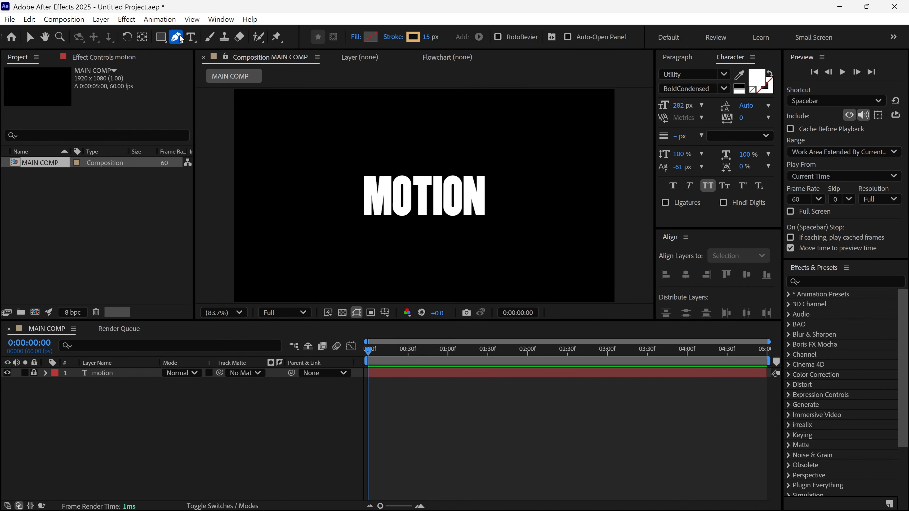
pyautogui.click(356, 37)
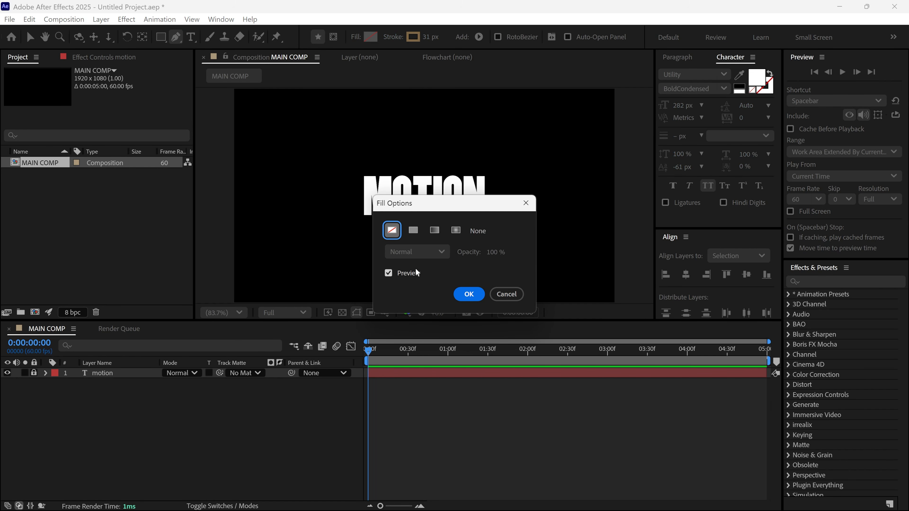
pyautogui.click(469, 294)
pyautogui.click(393, 37)
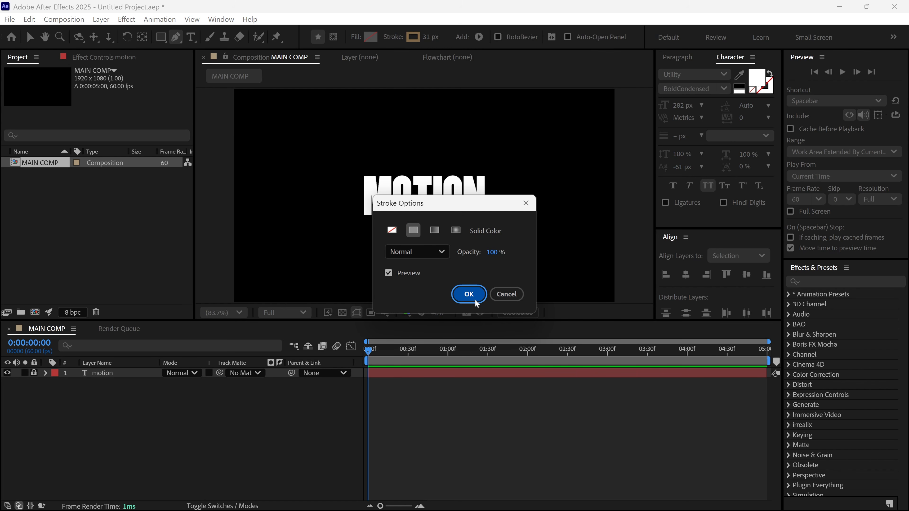
pyautogui.click(465, 294)
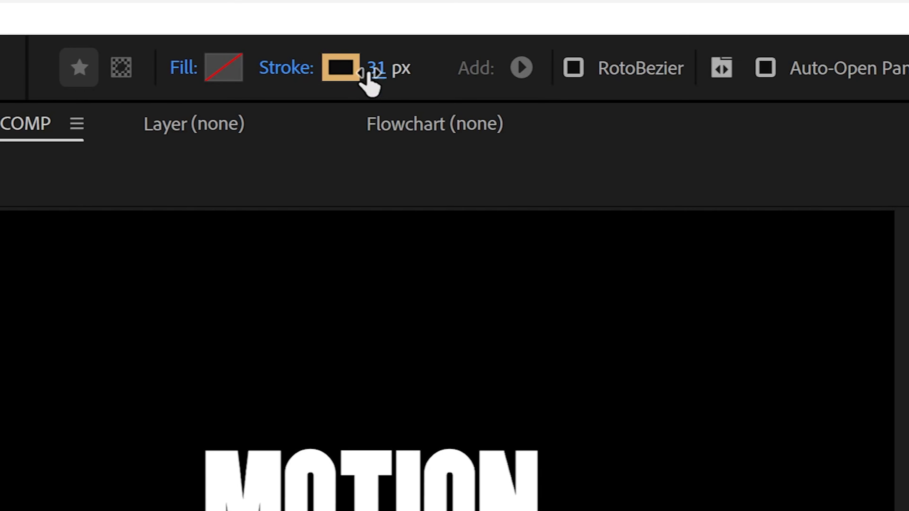
pyautogui.click(368, 71)
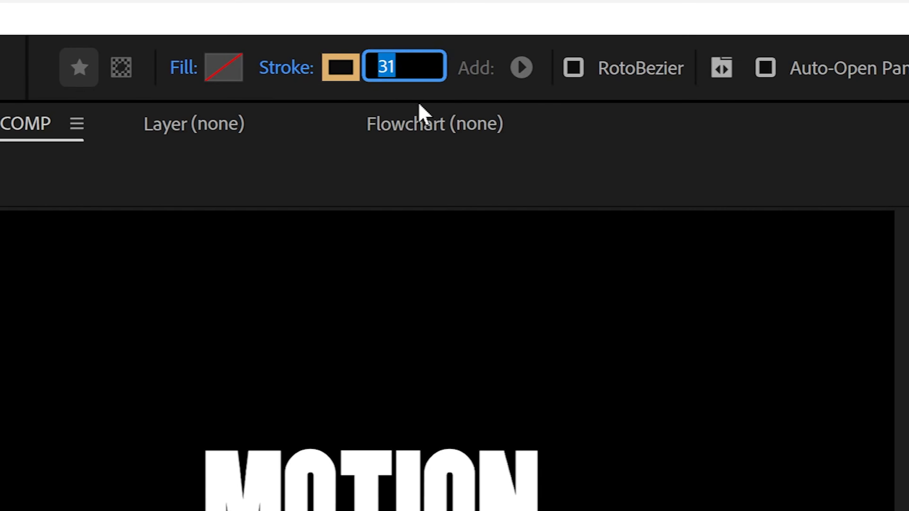
pyautogui.write('15')
pyautogui.press('Return')
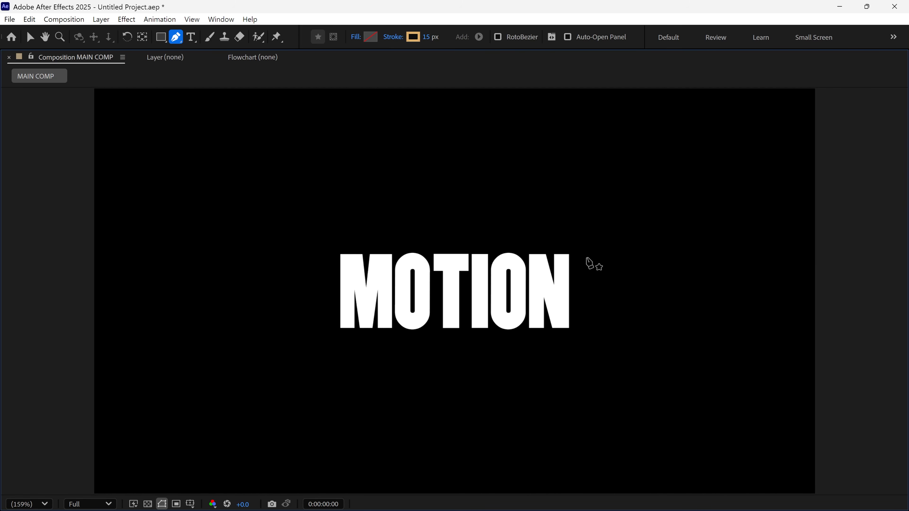
# - Draw an open path from the frame's right edge to its bottom centre, left edge, and the T's top, then straight up, back down, and curving off bottom right
pyautogui.click(823, 249)
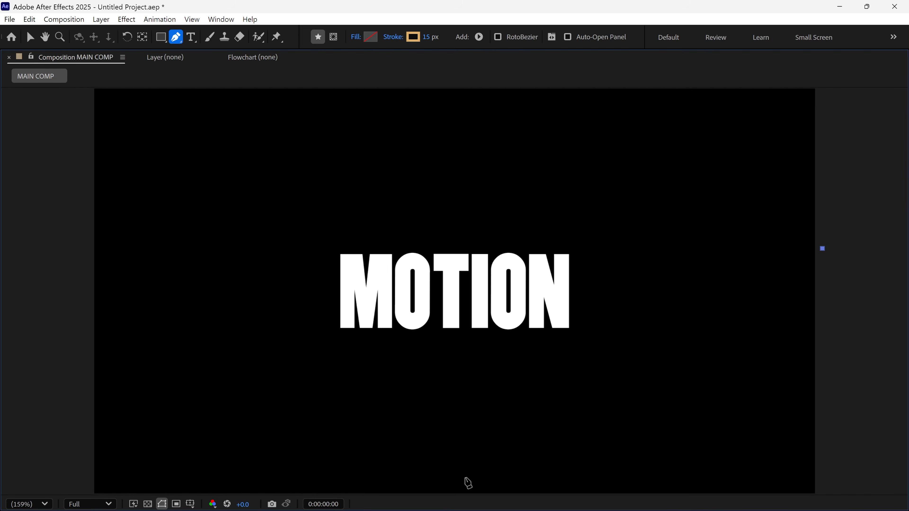
pyautogui.click(461, 492)
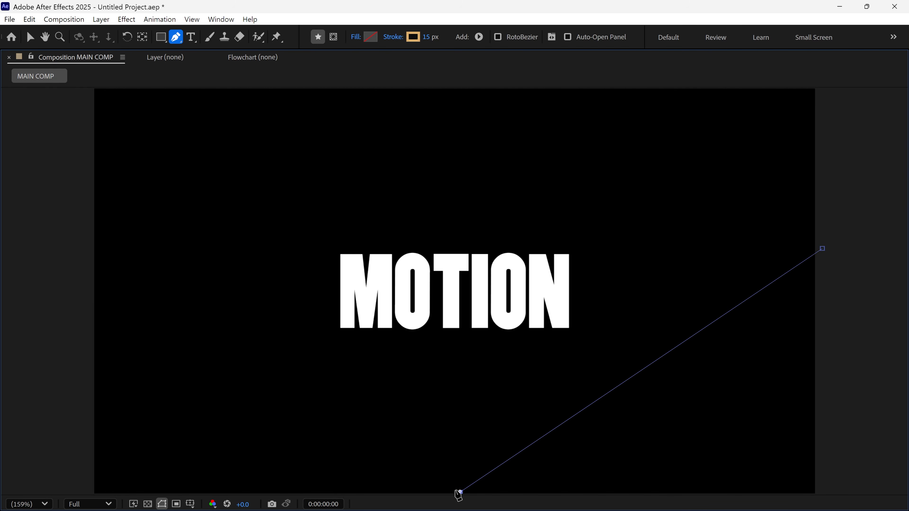
pyautogui.click(95, 295)
pyautogui.moveTo(451, 253); pyautogui.dragTo(474, 283)
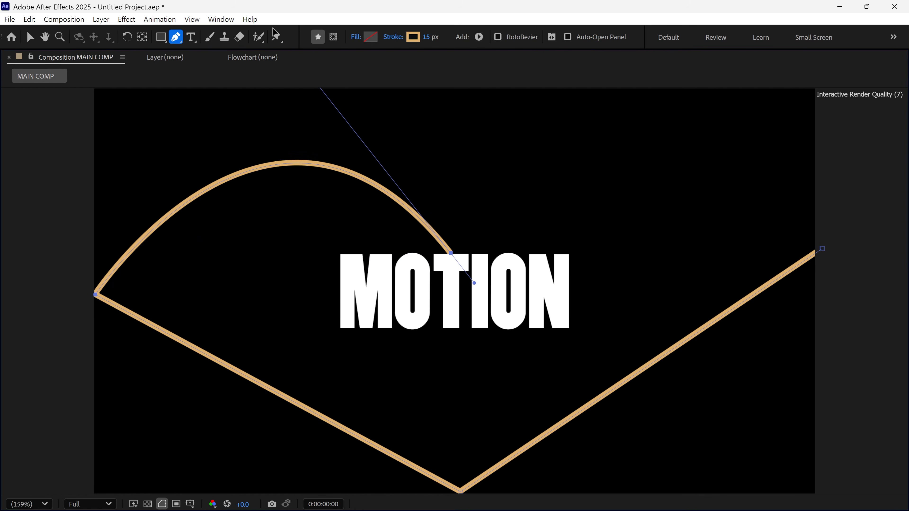
pyautogui.click(451, 147)
pyautogui.keyDown('alt'); pyautogui.click(450, 253); pyautogui.keyUp('alt')
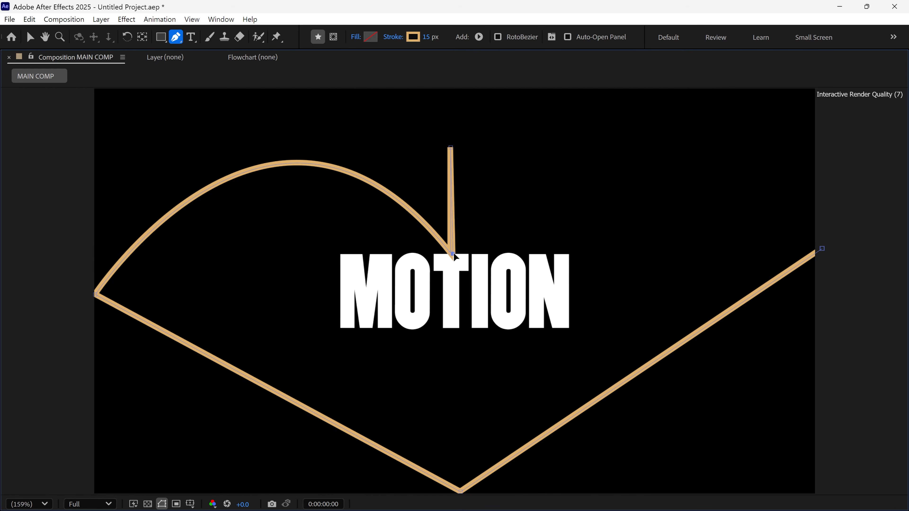
pyautogui.press('/')
pyautogui.moveTo(631, 428); pyautogui.dragTo(594, 116)
pyautogui.press('v')
pyautogui.press('`')
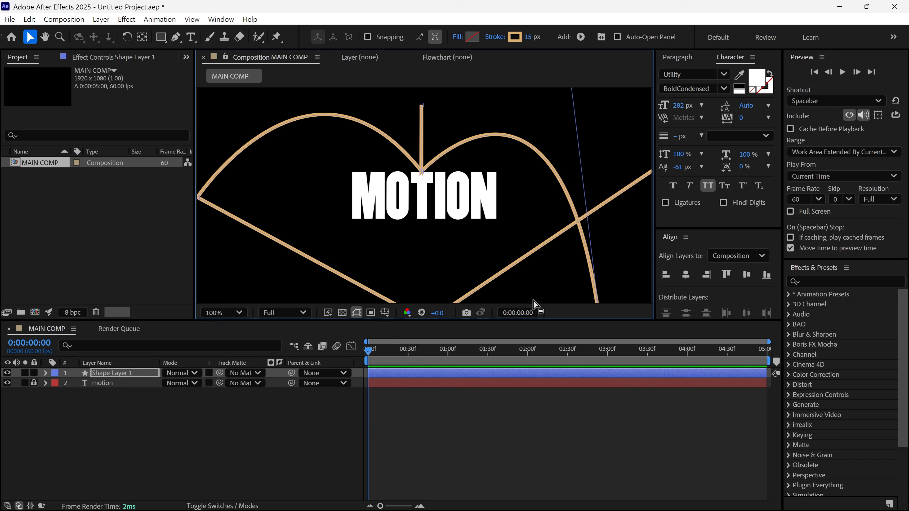
pyautogui.hotkey('shift', '/')
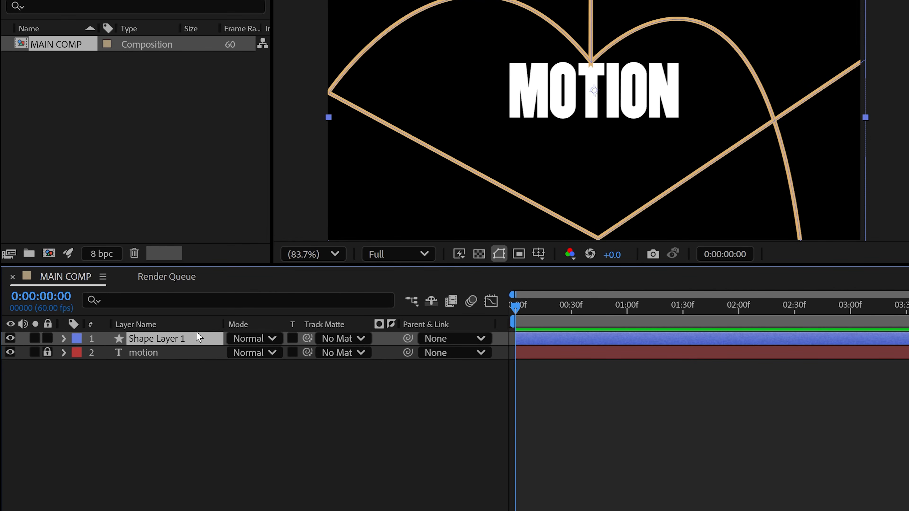
# - Rename the new shape layer to LINE
pyautogui.press('Return')
pyautogui.write('LINE')
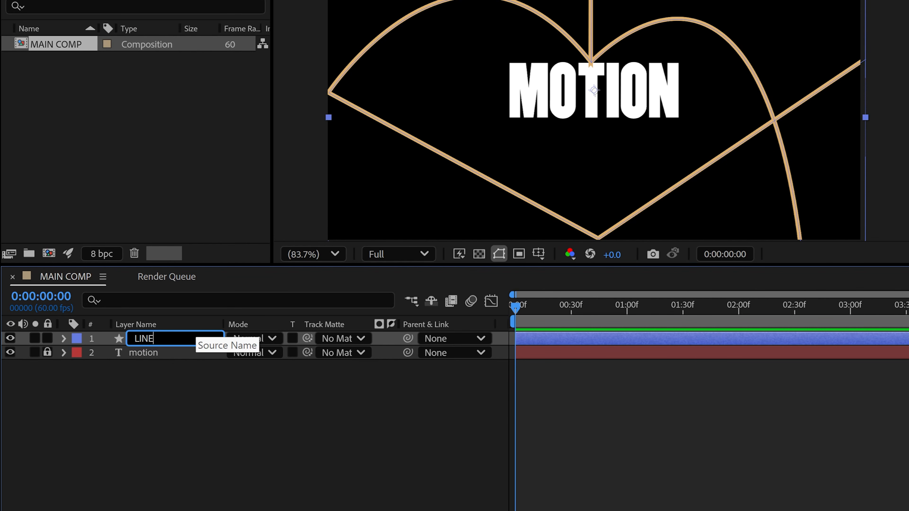
pyautogui.press('Return')
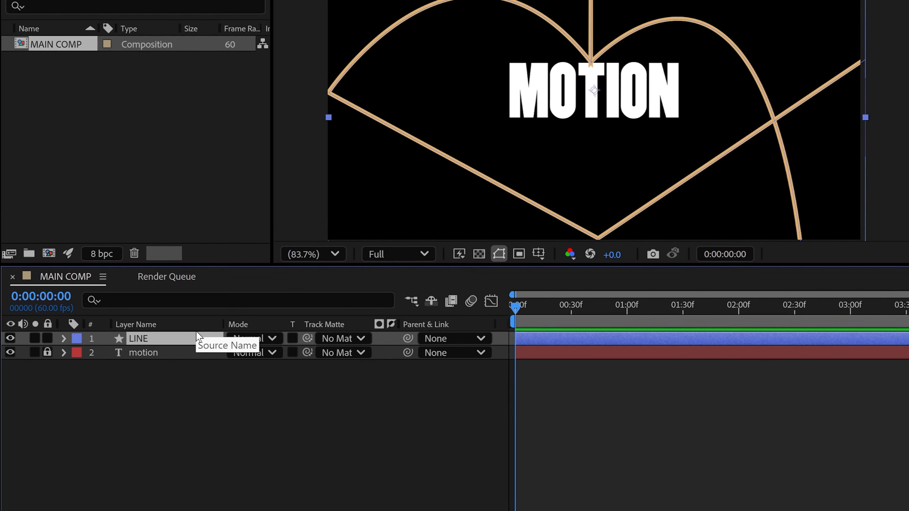
# - Find the cap setting of the LINE layer's Stroke 1 and set Line Cap to Round Cap
pyautogui.click(221, 304)
pyautogui.write('CAP')
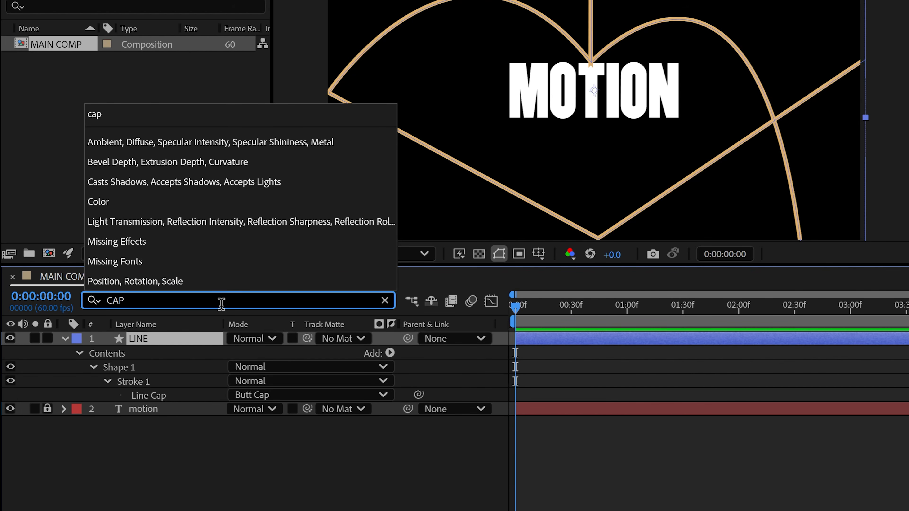
pyautogui.click(107, 381)
pyautogui.click(107, 382)
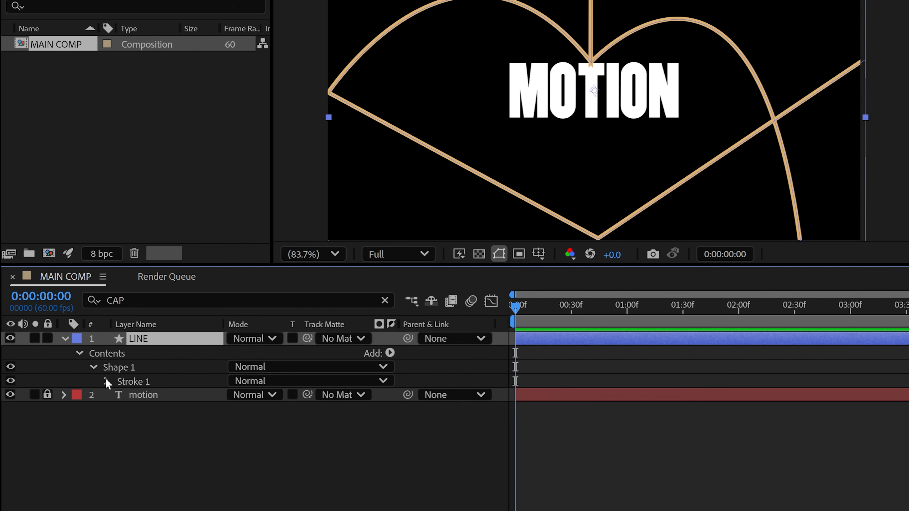
pyautogui.click(107, 382)
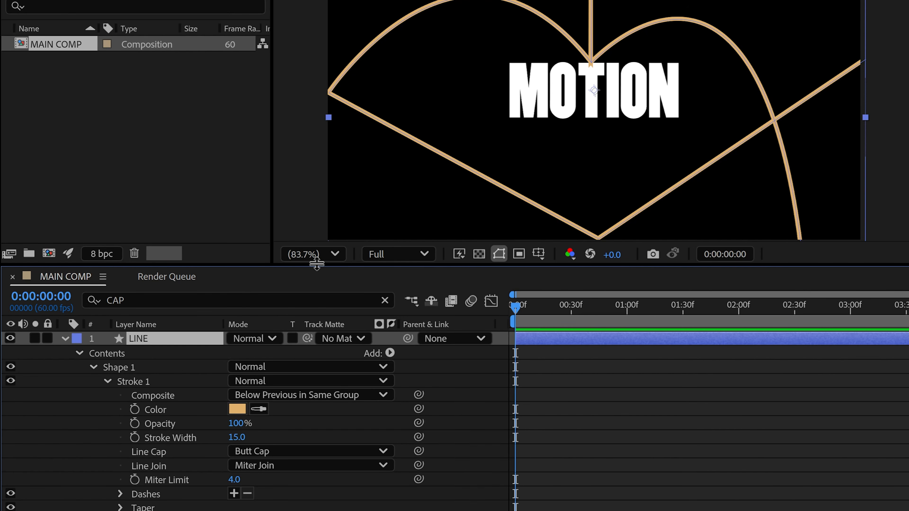
pyautogui.moveTo(317, 264); pyautogui.dragTo(326, 222)
pyautogui.click(166, 408)
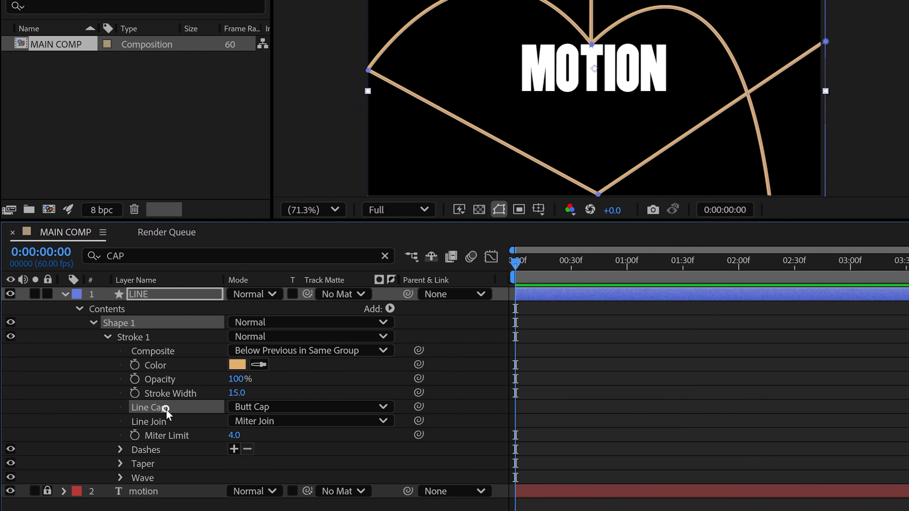
pyautogui.click(272, 406)
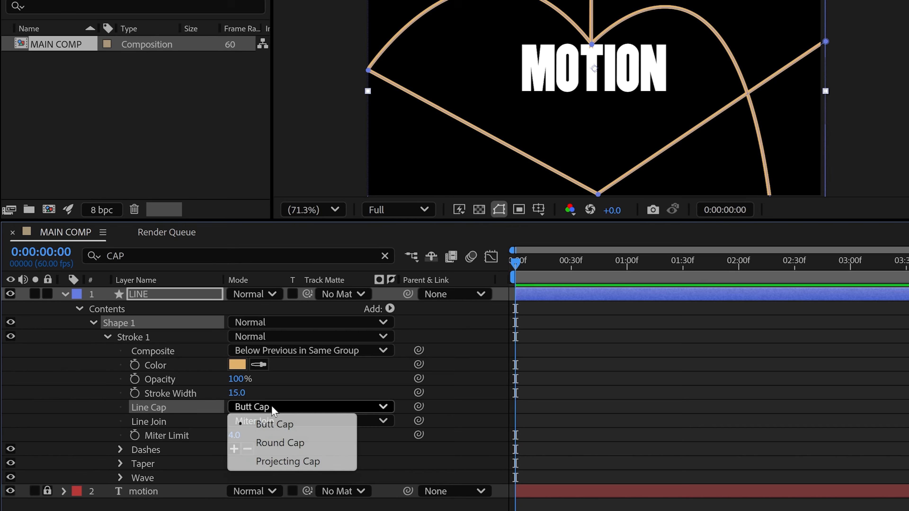
pyautogui.click(276, 440)
# - Set the Line Join of the LINE stroke to Round Join and collapse the layer's properties
pyautogui.click(170, 423)
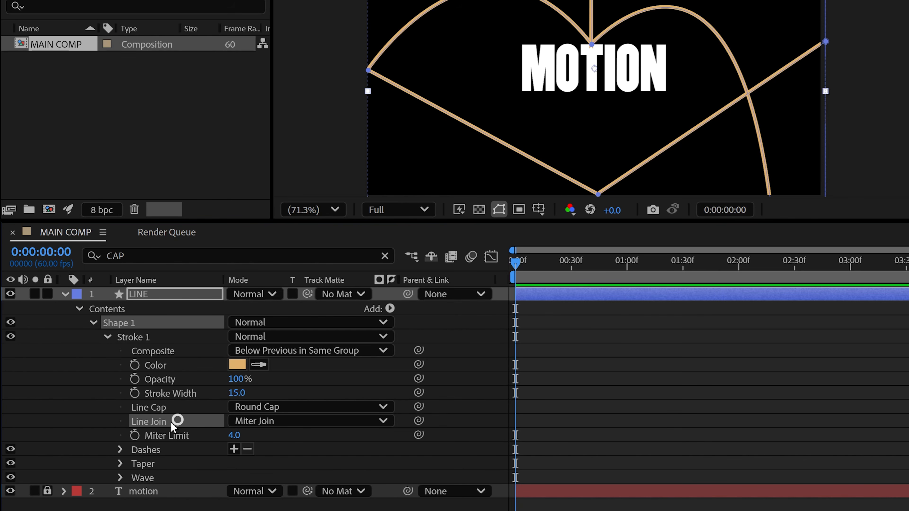
pyautogui.click(272, 421)
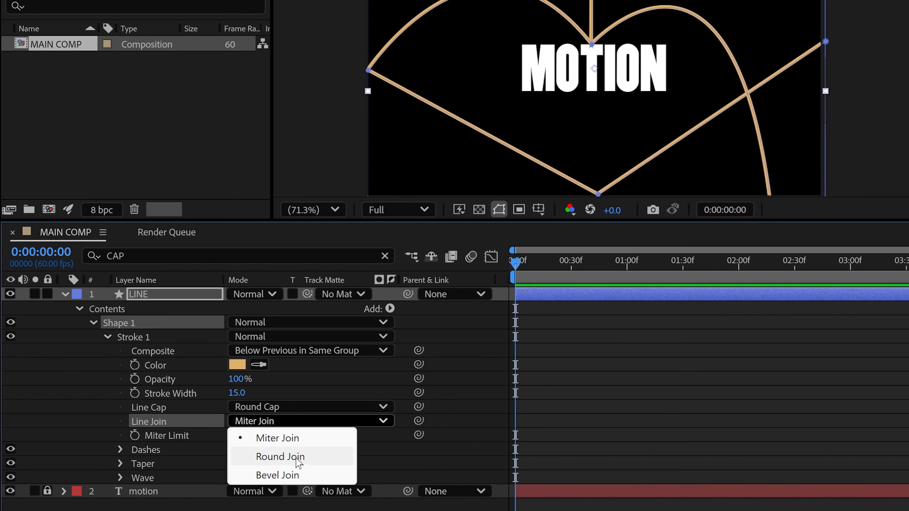
pyautogui.click(280, 457)
pyautogui.click(66, 295)
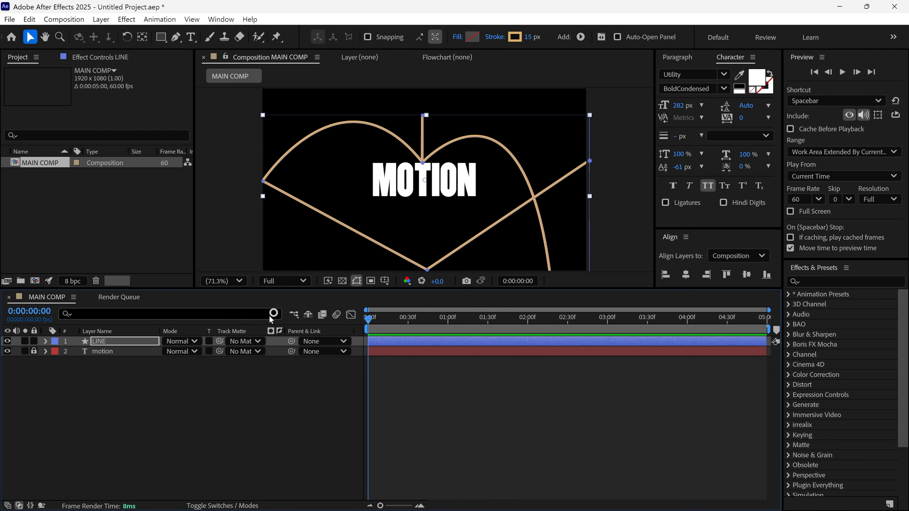
pyautogui.moveTo(481, 288); pyautogui.dragTo(476, 339)
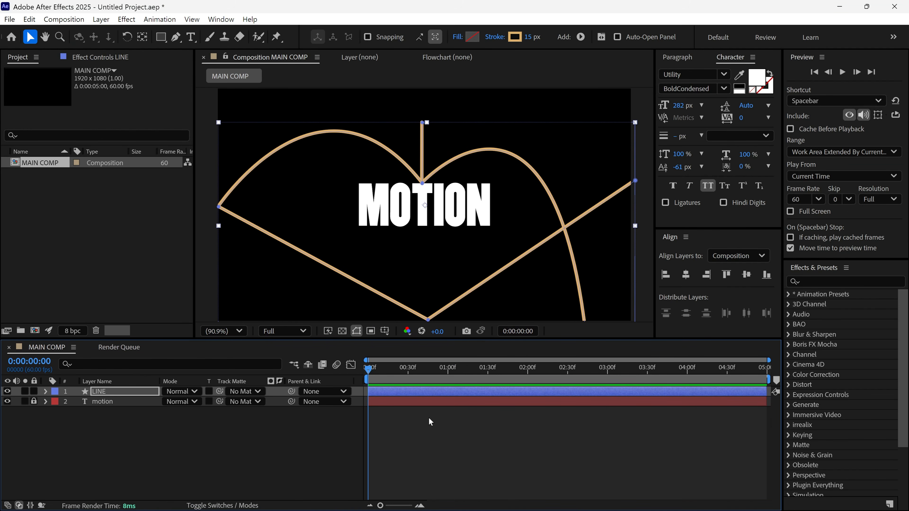
# - Add Trim Paths to the LINE shape and keyframe both Start and End at 0% on the first frame
pyautogui.click(581, 37)
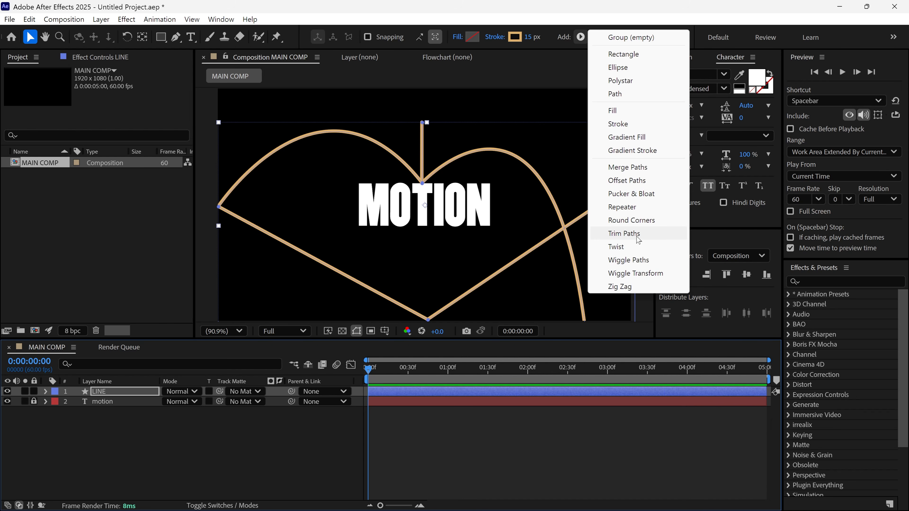
pyautogui.click(624, 234)
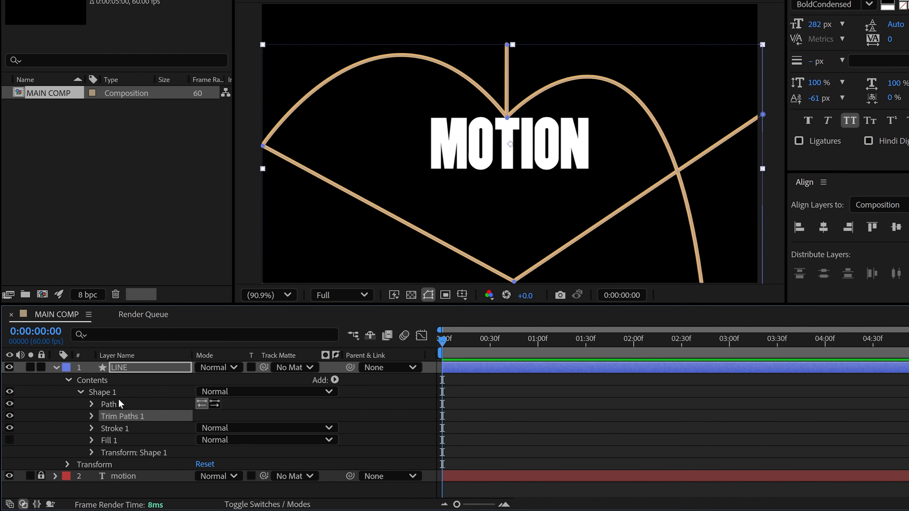
pyautogui.click(91, 417)
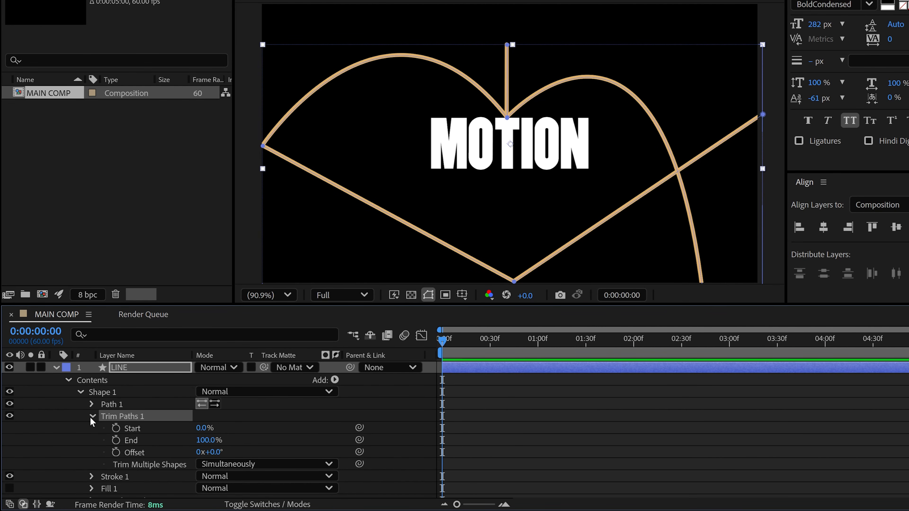
pyautogui.click(119, 431)
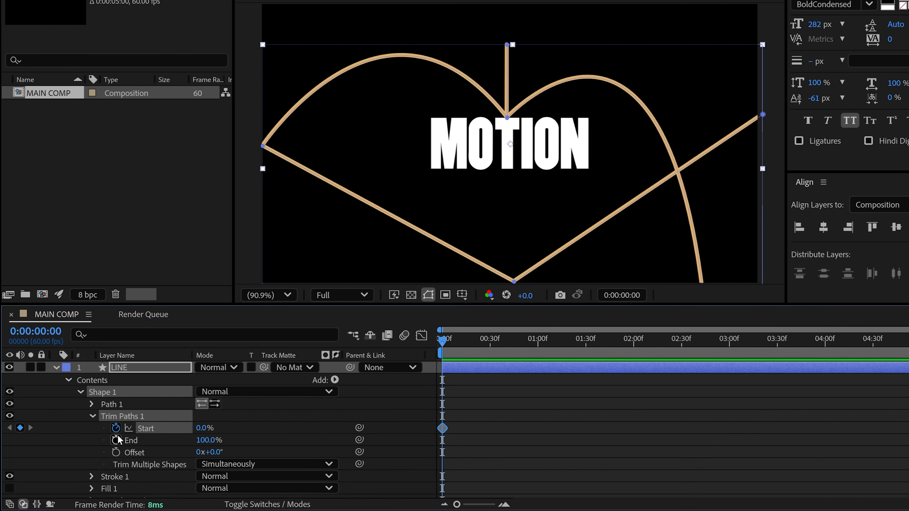
pyautogui.click(118, 441)
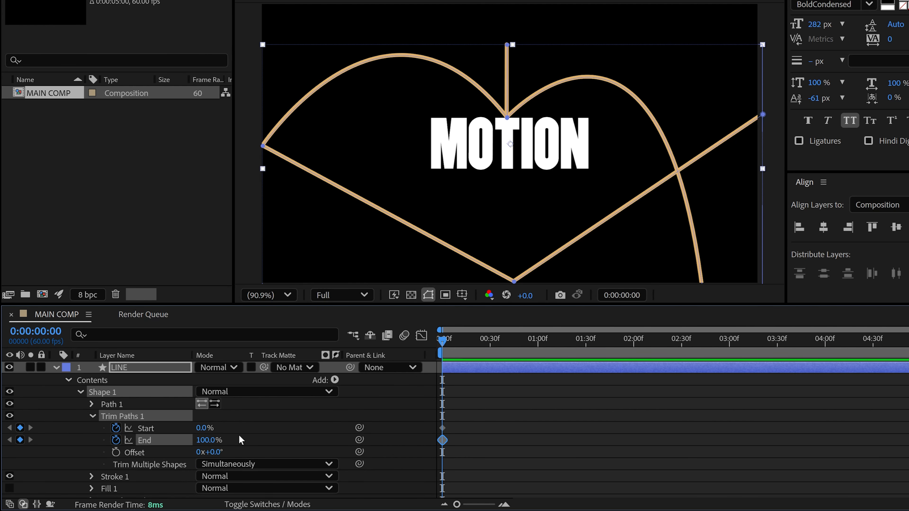
pyautogui.moveTo(202, 440)
pyautogui.mouseDown()
pyautogui.moveTo(179, 444)
pyautogui.moveTo(154, 505)
pyautogui.moveTo(125, 453)
pyautogui.mouseUp()
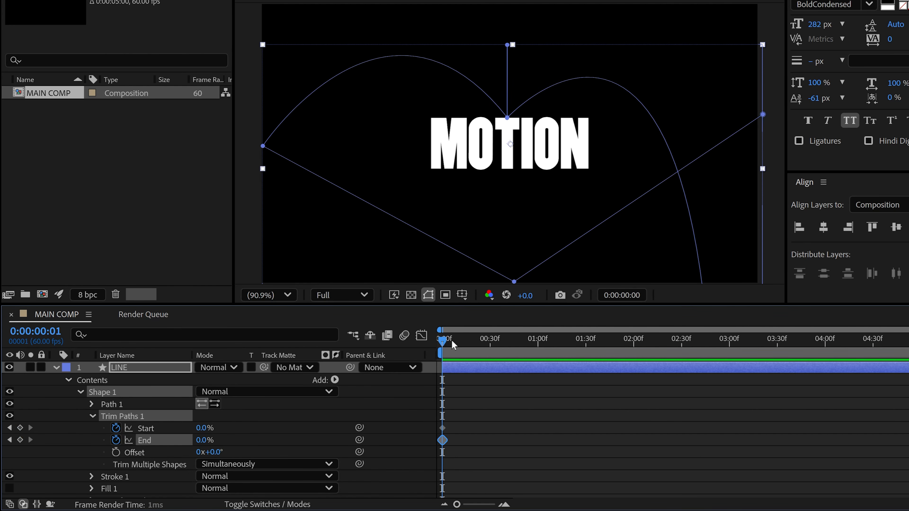
# - Keyframe the Trim Paths Start and End at 100% at 0:00:03:00
pyautogui.moveTo(453, 345); pyautogui.dragTo(729, 346)
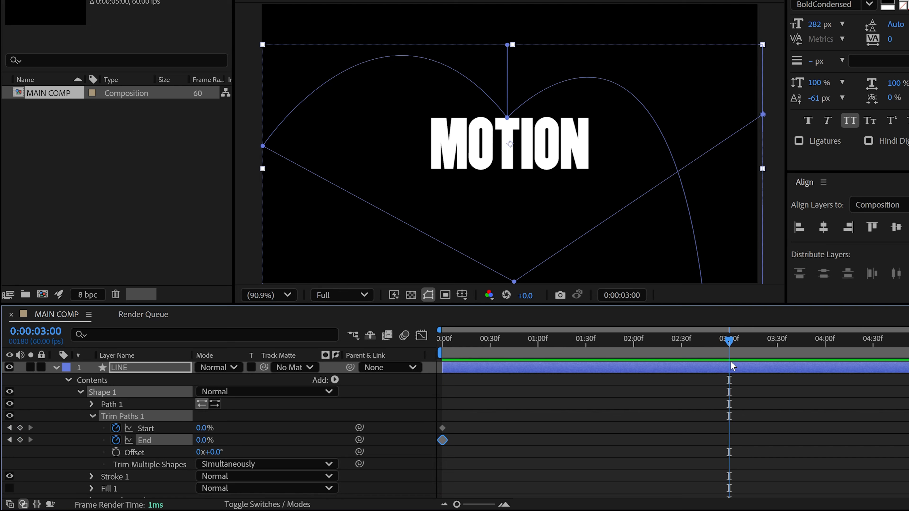
pyautogui.click(202, 428)
pyautogui.write('100')
pyautogui.press('Return')
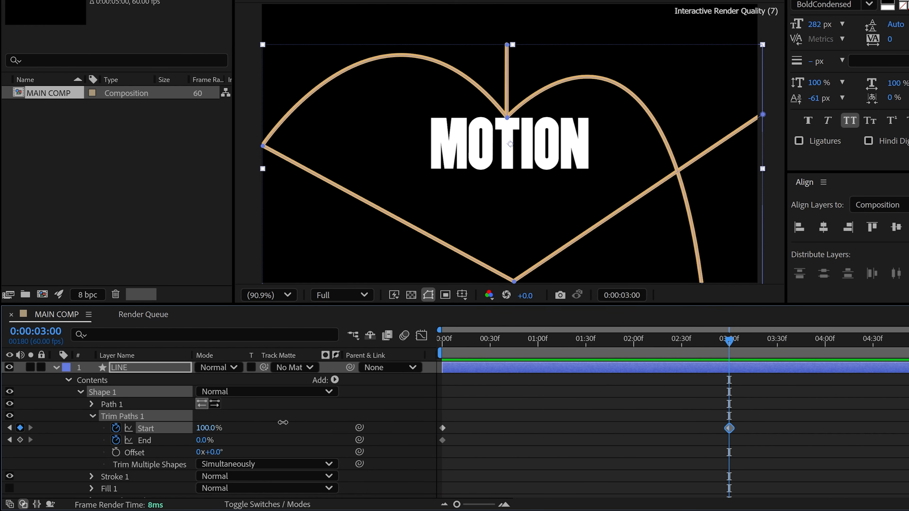
pyautogui.moveTo(206, 442); pyautogui.dragTo(305, 434)
# - Shift both Trim Paths End keyframes a few frames later than the Start keyframes and preview the moving line
pyautogui.moveTo(751, 436); pyautogui.dragTo(458, 443)
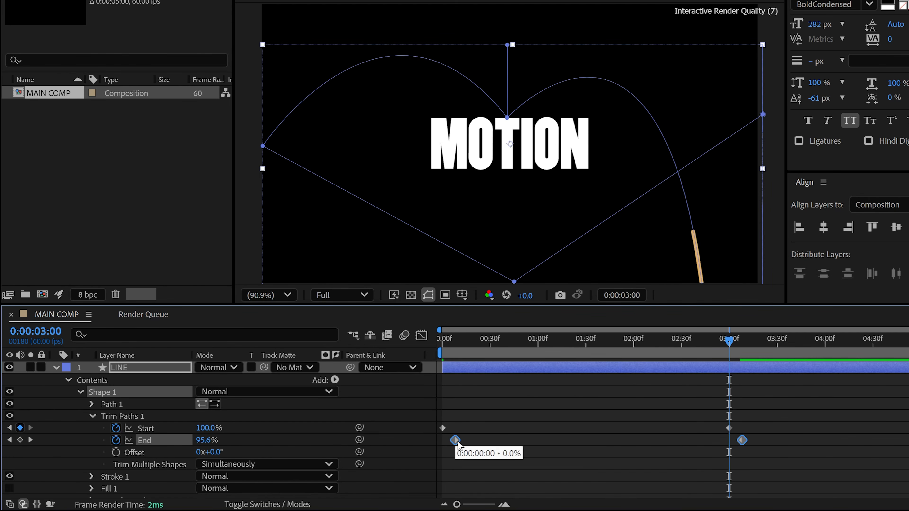
pyautogui.moveTo(729, 342); pyautogui.dragTo(433, 376)
pyautogui.press('space')
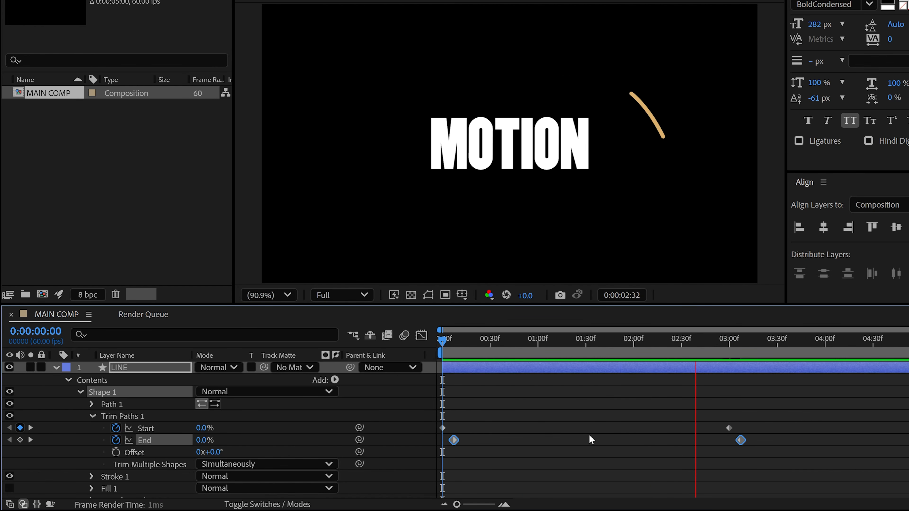
pyautogui.press('space')
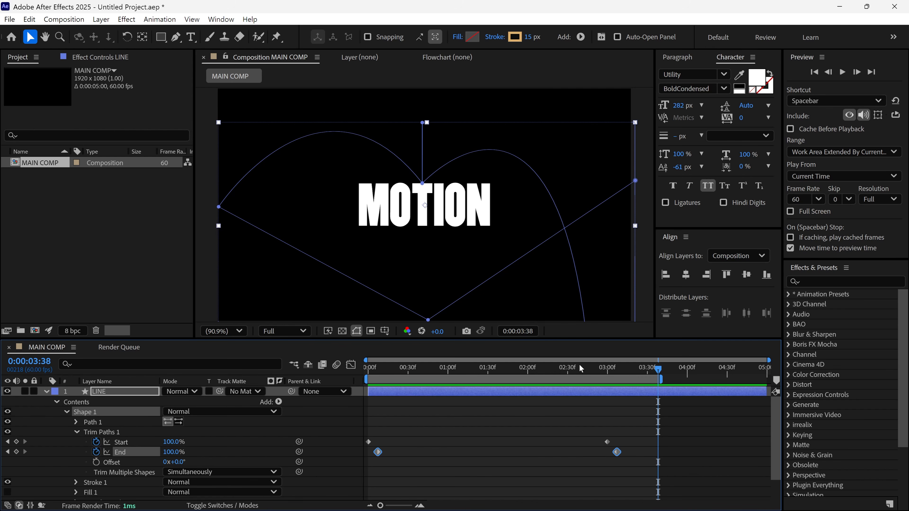
# - At 0:00:02:05, with the line at its highest point above the T, keyframe Start and set End to 69.1%
pyautogui.moveTo(581, 369)
pyautogui.mouseDown()
pyautogui.moveTo(372, 380)
pyautogui.moveTo(531, 393)
pyautogui.mouseUp()
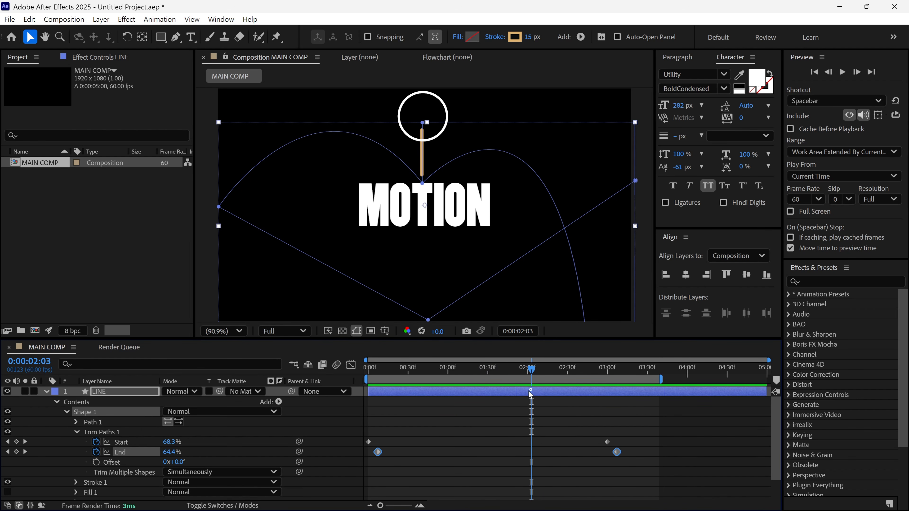
pyautogui.click(536, 369)
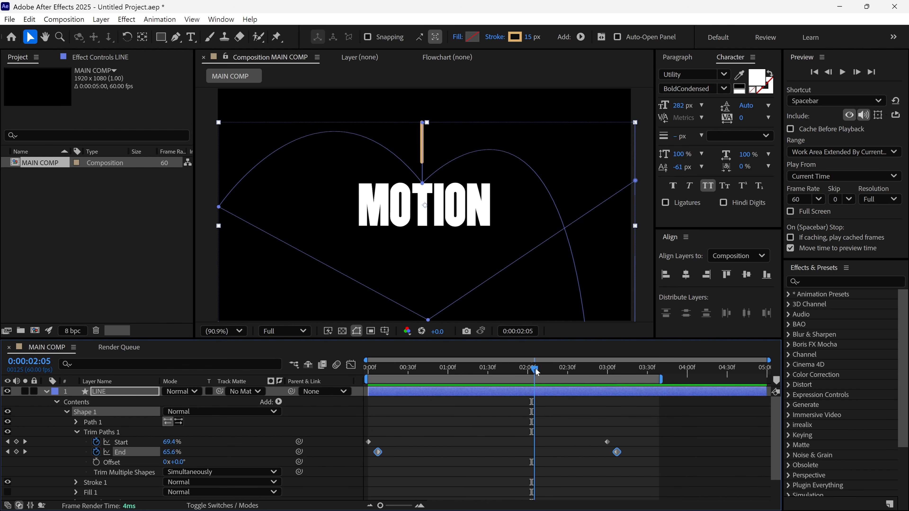
pyautogui.click(16, 442)
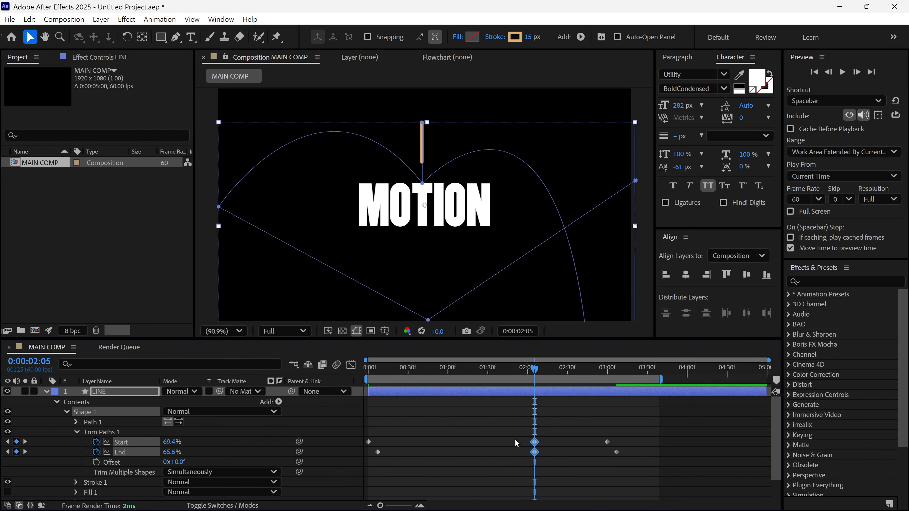
pyautogui.click(316, 476)
pyautogui.moveTo(169, 455); pyautogui.dragTo(187, 451)
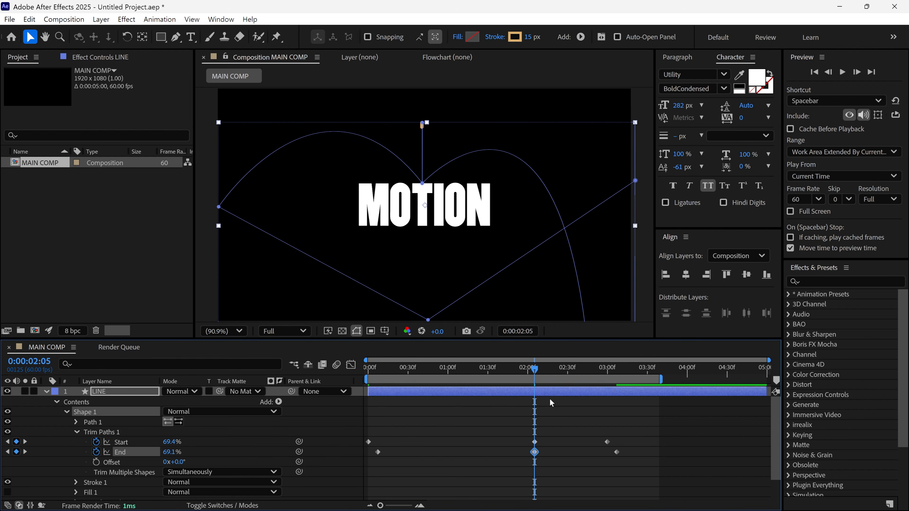
# - Lengthen the line at 0:00:01:39 by keyframing the Trim Paths End at 50.8%, and scrub through the result
pyautogui.moveTo(531, 375); pyautogui.dragTo(500, 373)
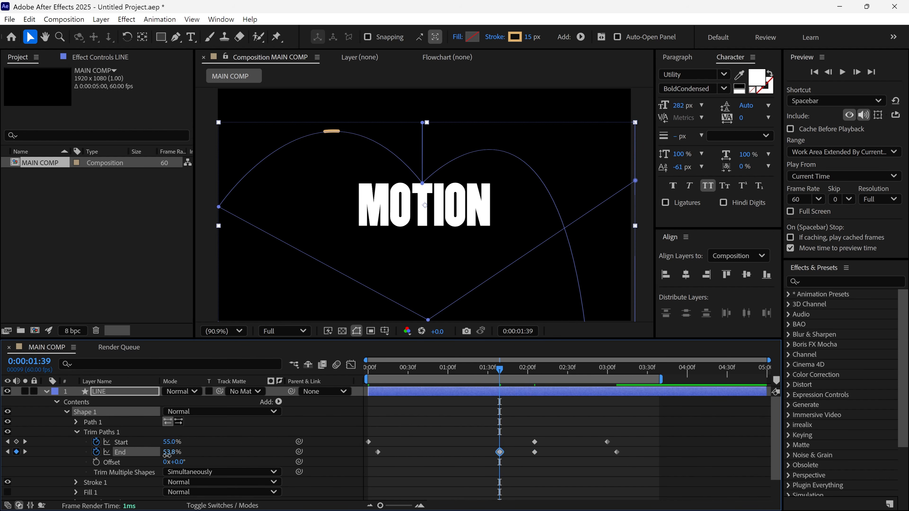
pyautogui.moveTo(167, 455); pyautogui.dragTo(163, 456)
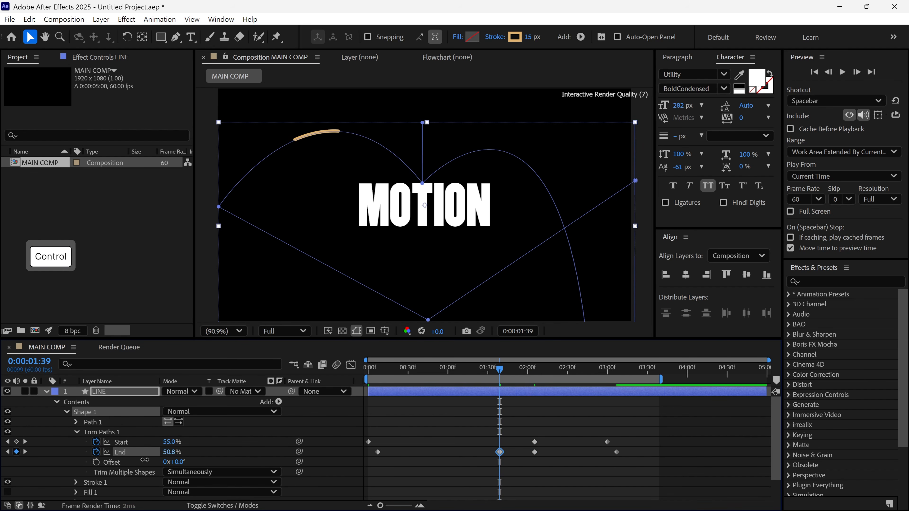
pyautogui.moveTo(500, 373)
pyautogui.mouseDown()
pyautogui.moveTo(523, 373)
pyautogui.moveTo(482, 374)
pyautogui.mouseUp()
pyautogui.moveTo(482, 408)
pyautogui.mouseDown()
pyautogui.moveTo(467, 411)
pyautogui.moveTo(603, 409)
pyautogui.mouseUp()
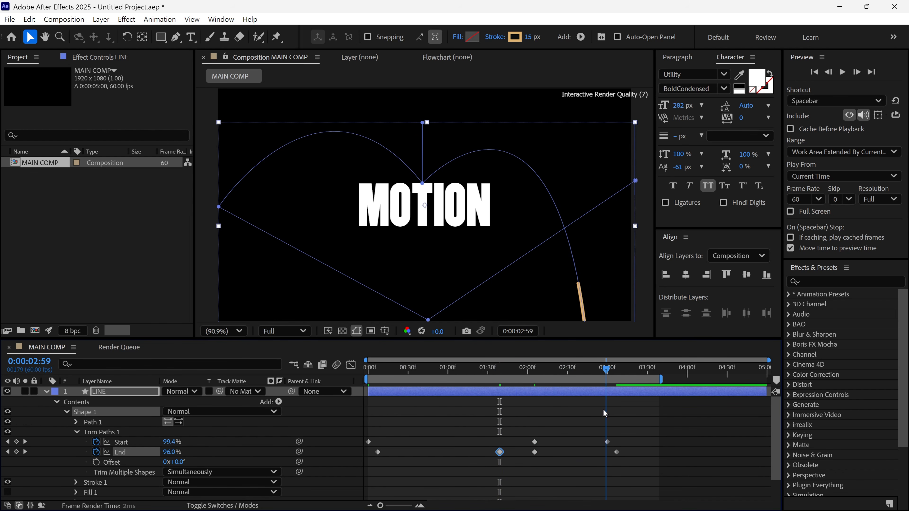
# - Pre-compose the LINE layer as Line, moving all attributes into the new composition
pyautogui.click(47, 393)
pyautogui.click(128, 396)
pyautogui.rightClick(126, 394)
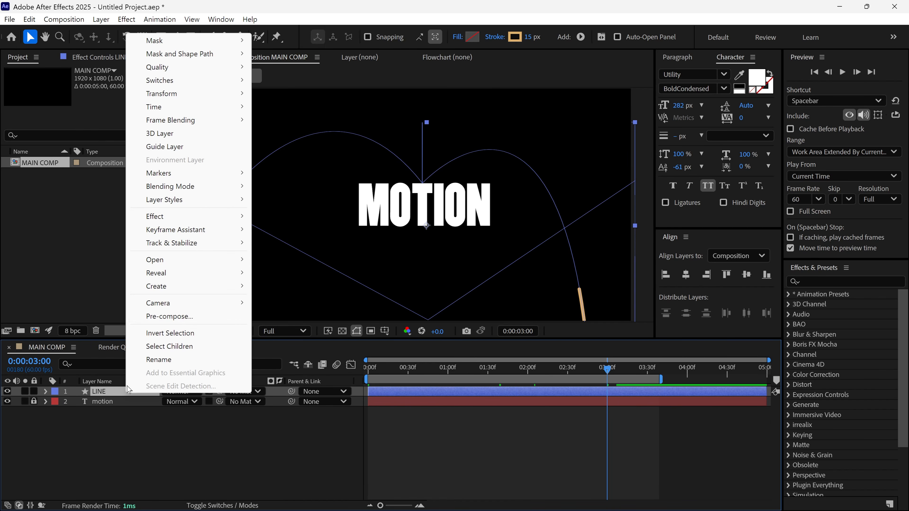
pyautogui.click(153, 317)
pyautogui.write('Line')
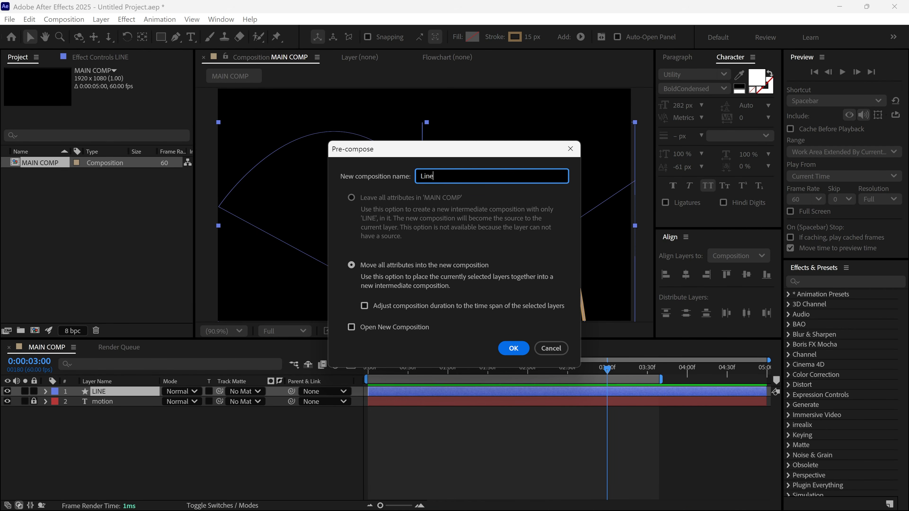
pyautogui.click(350, 265)
pyautogui.click(513, 349)
# - Enable time remapping on the pre-composed Line layer
pyautogui.click(618, 381)
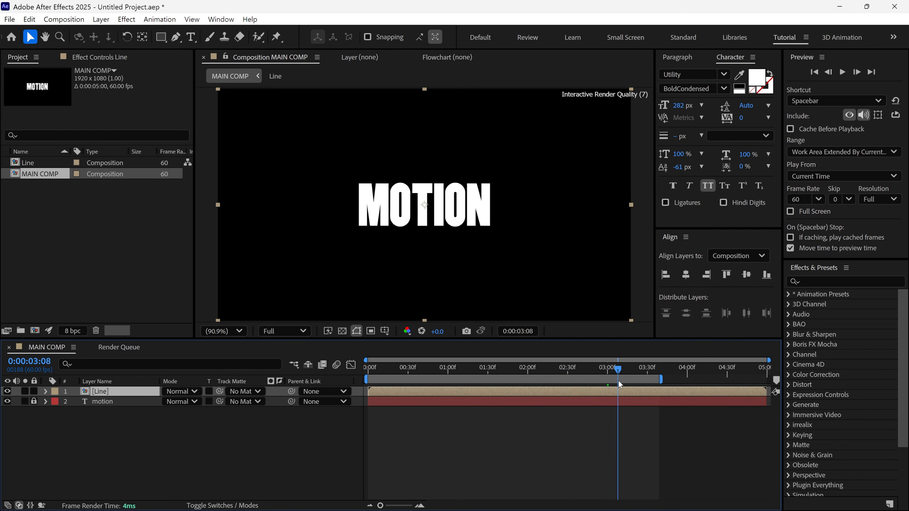
pyautogui.rightClick(552, 392)
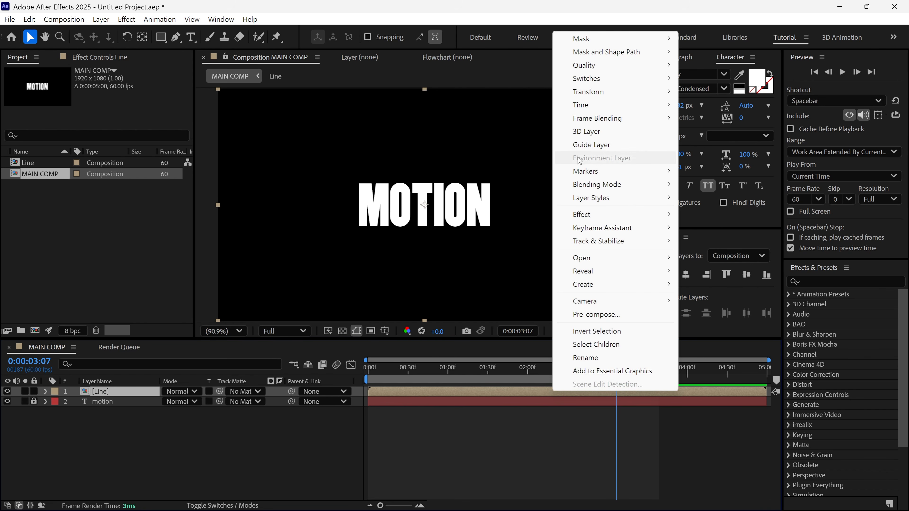
pyautogui.moveTo(591, 108)
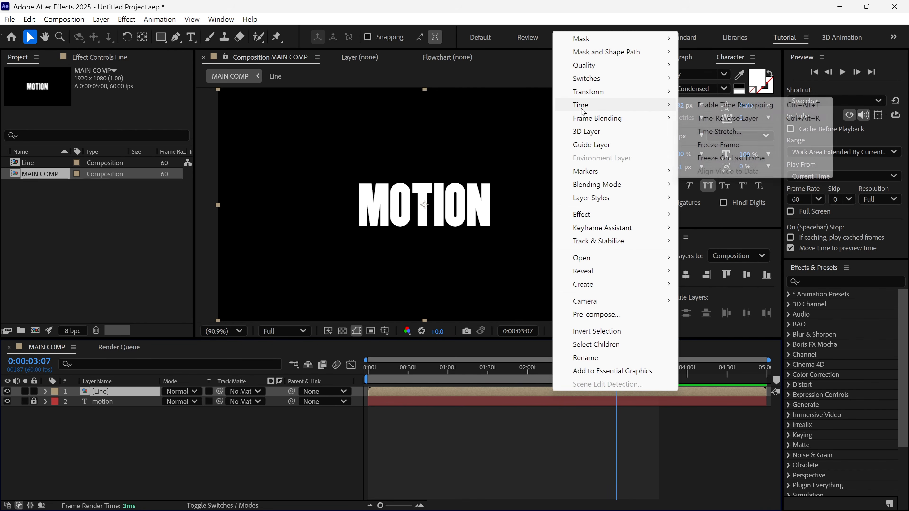
pyautogui.click(728, 107)
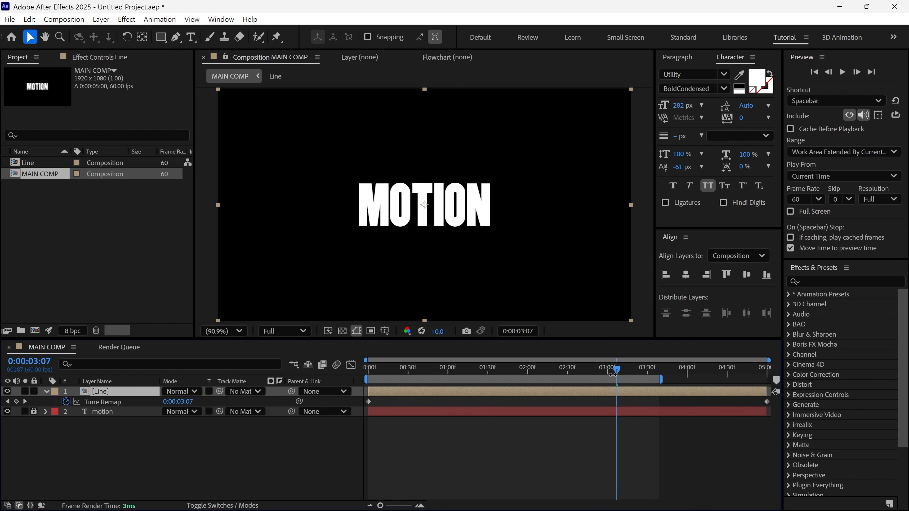
# - Add a Time Remap keyframe at 0:00:03:09, delete the one at the layer's end, and preview the animation
pyautogui.moveTo(618, 375)
pyautogui.mouseDown()
pyautogui.moveTo(576, 378)
pyautogui.moveTo(623, 384)
pyautogui.mouseUp()
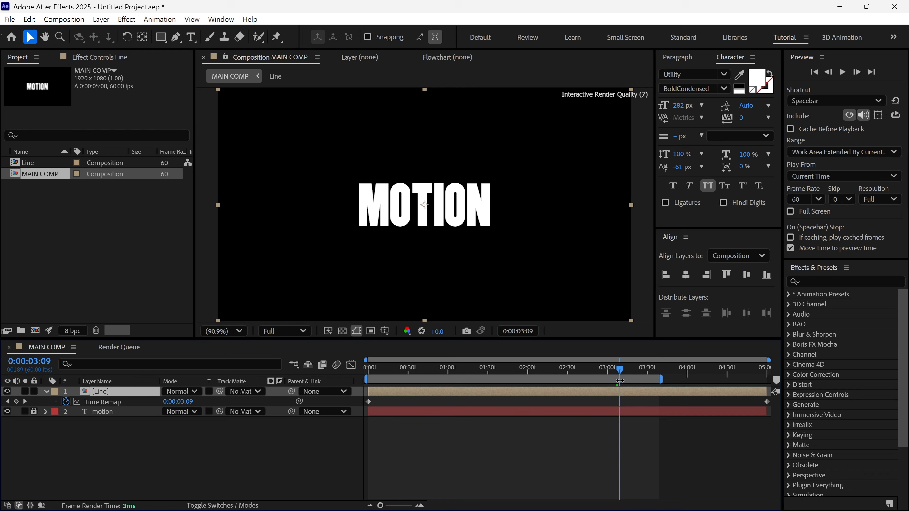
pyautogui.click(16, 401)
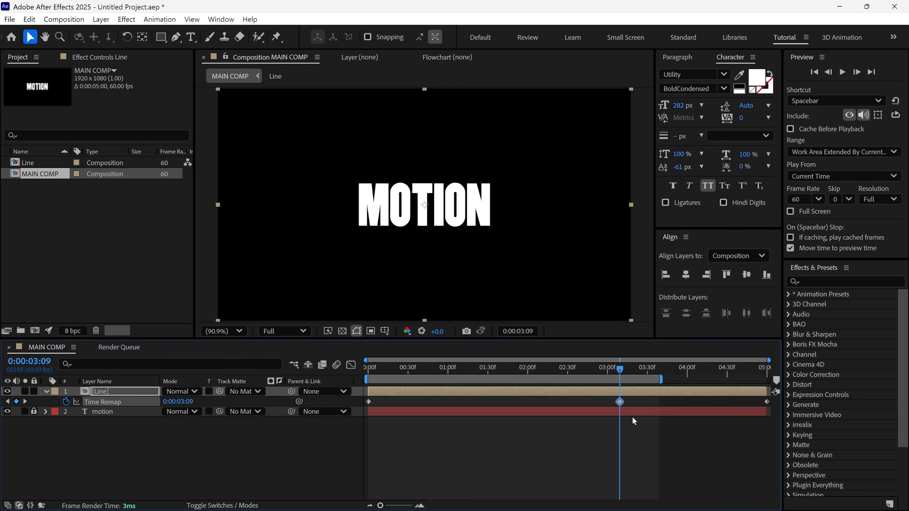
pyautogui.moveTo(710, 396); pyautogui.dragTo(784, 406)
pyautogui.press('Delete')
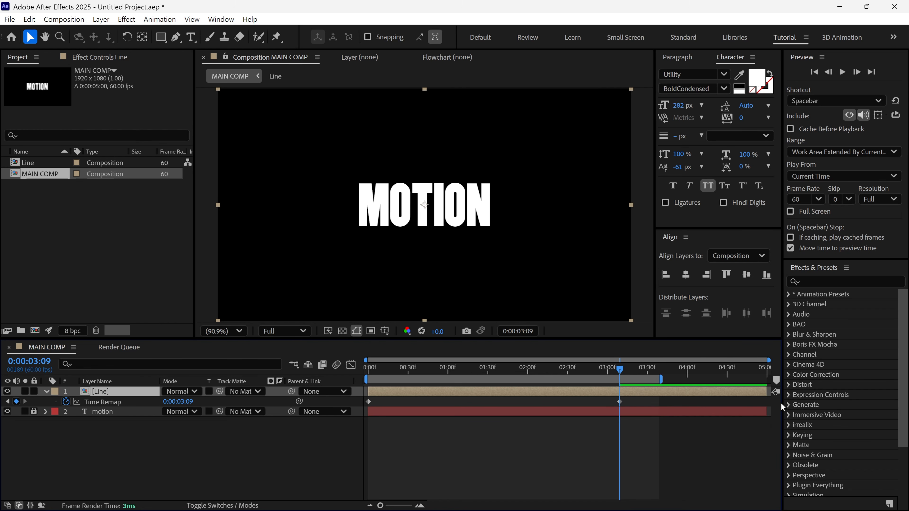
pyautogui.moveTo(622, 371); pyautogui.dragTo(369, 374)
pyautogui.press('space')
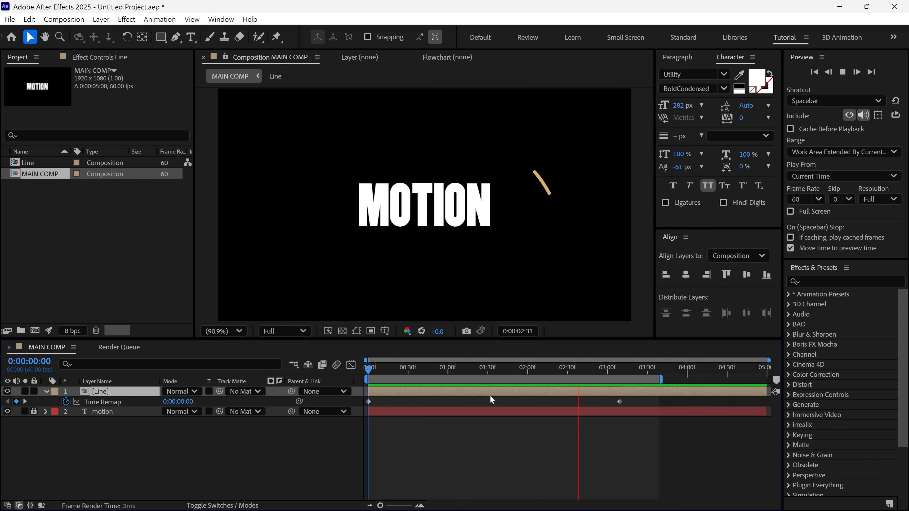
# - Add Time Remap keyframes where the line changes direction, at 0:00:01:17, 0:00:01:54, about 0:00:02:05 and 0:00:02:14
pyautogui.moveTo(488, 374); pyautogui.dragTo(470, 393)
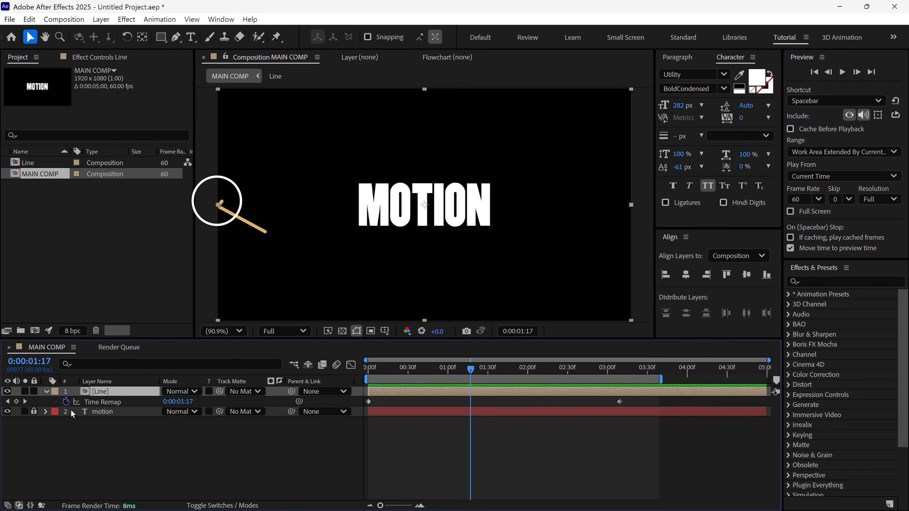
pyautogui.click(16, 401)
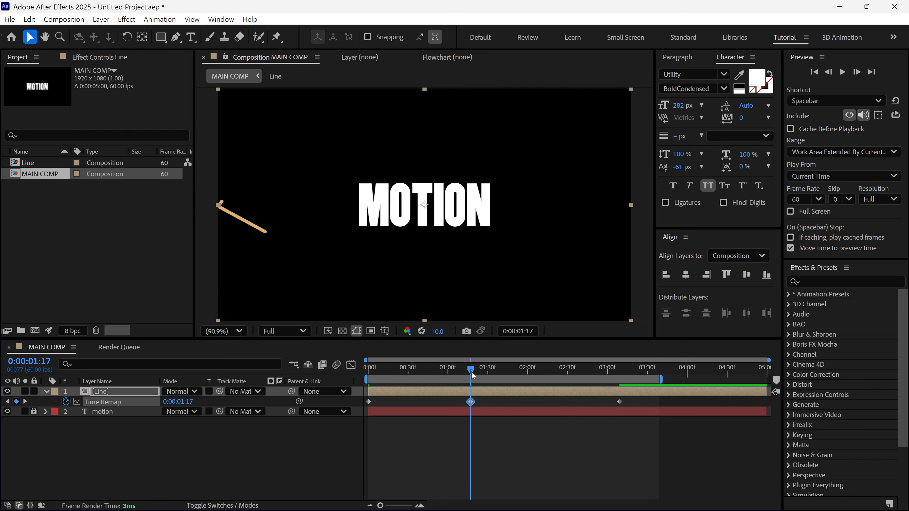
pyautogui.moveTo(472, 371); pyautogui.dragTo(520, 377)
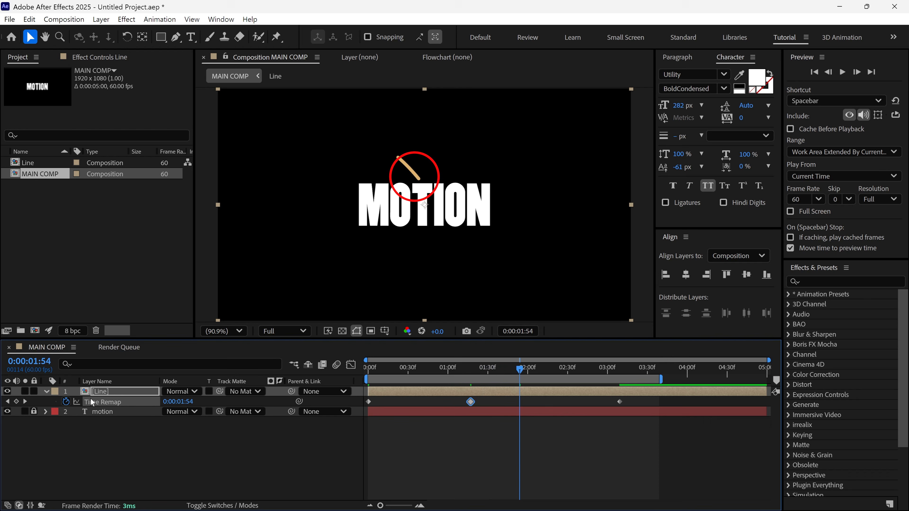
pyautogui.click(16, 402)
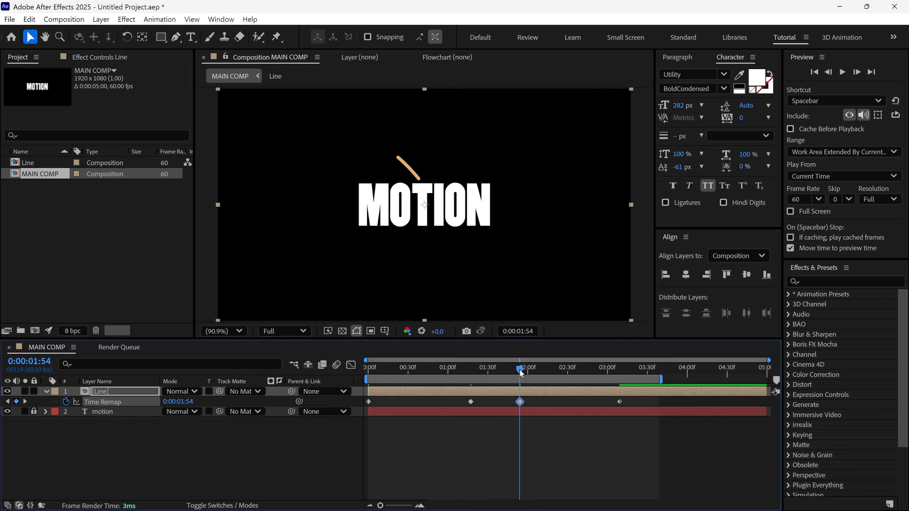
pyautogui.moveTo(520, 370); pyautogui.dragTo(544, 372)
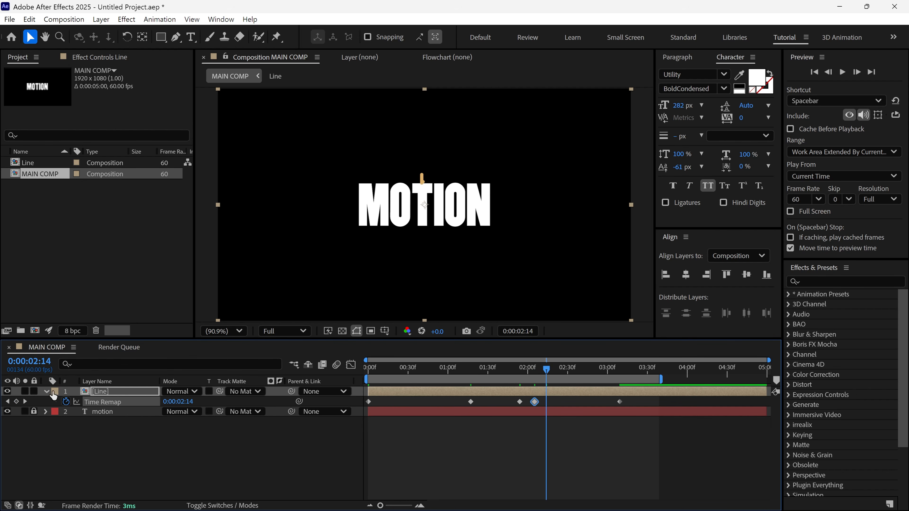
# - Stretch the three Time Remap keyframes around the T so the first lands at about 0:00:01:42 with 0:00:02:14 fixed, and preview
pyautogui.moveTo(560, 399); pyautogui.dragTo(505, 408)
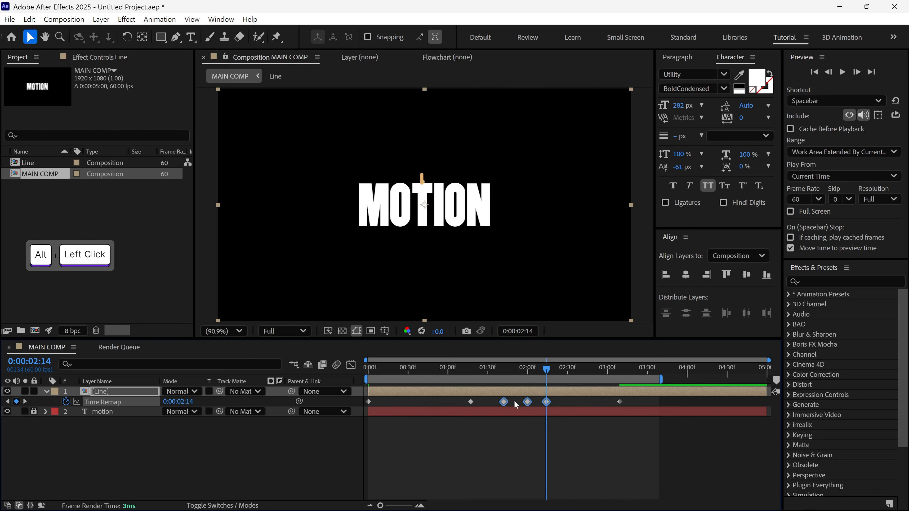
pyautogui.click(504, 369)
pyautogui.press('space')
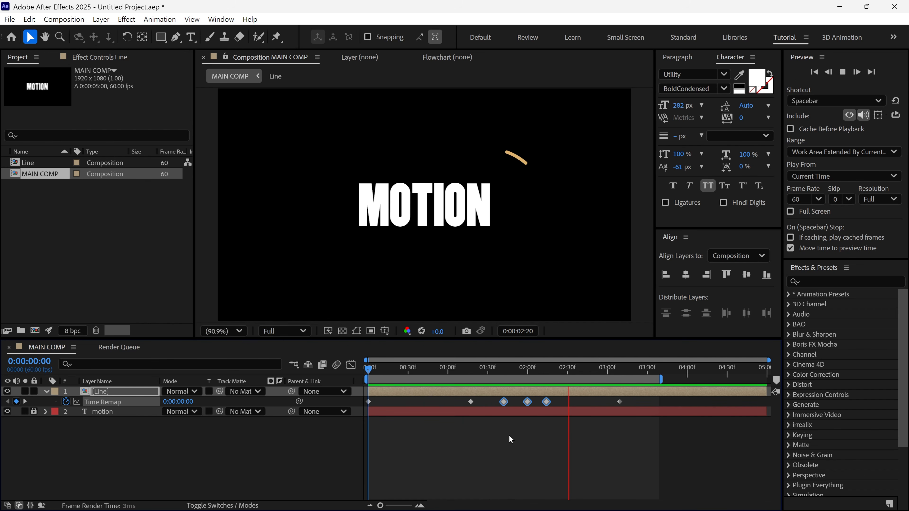
# - Shift the middle Time Remap keyframes earlier, with the second one landing at about 0:00:00:30, and preview the animation
pyautogui.press('space')
pyautogui.moveTo(574, 398); pyautogui.dragTo(539, 404)
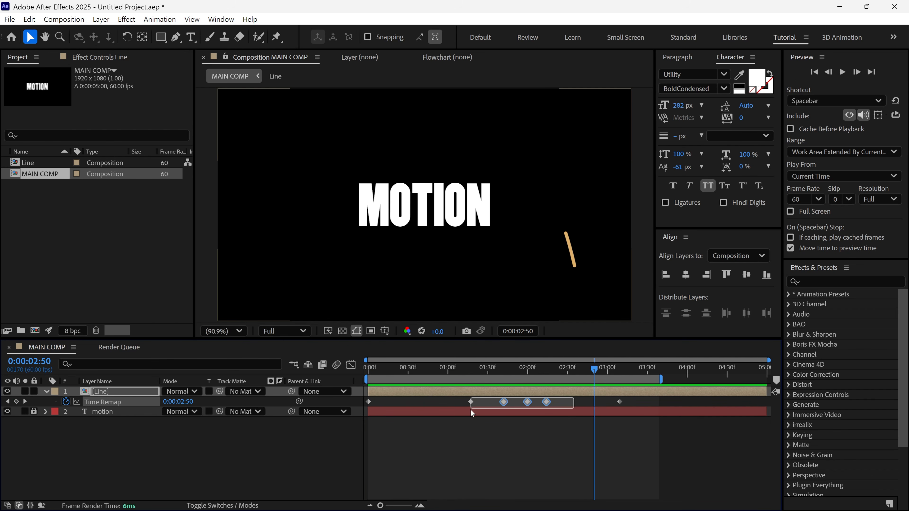
pyautogui.moveTo(471, 410); pyautogui.dragTo(397, 404)
pyautogui.click(427, 407)
pyautogui.moveTo(374, 371); pyautogui.dragTo(411, 404)
pyautogui.press('space')
pyautogui.press('space')
pyautogui.press('Home')
pyautogui.press('space')
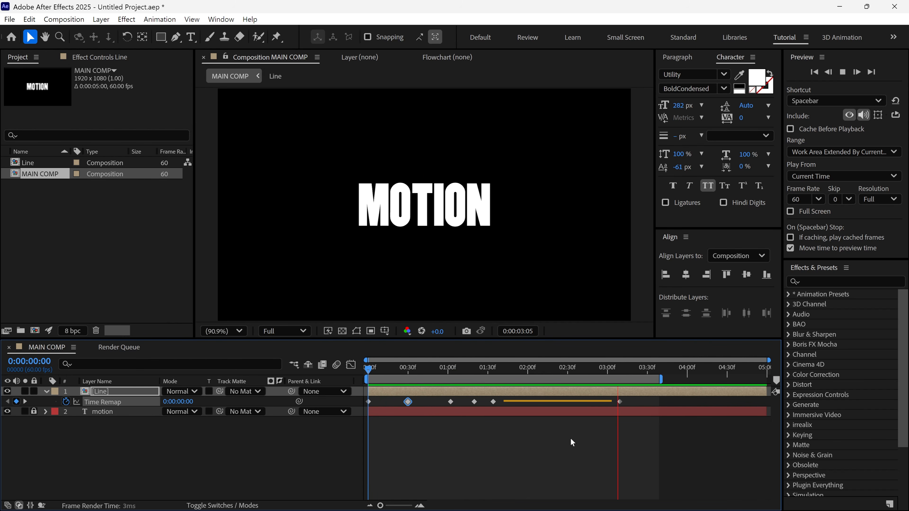
# - Move the last Time Remap keyframe to about 0:00:02:40, the fifth to about 0:00:01:37 and the fourth to 0:00:01:19
pyautogui.moveTo(620, 402); pyautogui.dragTo(581, 401)
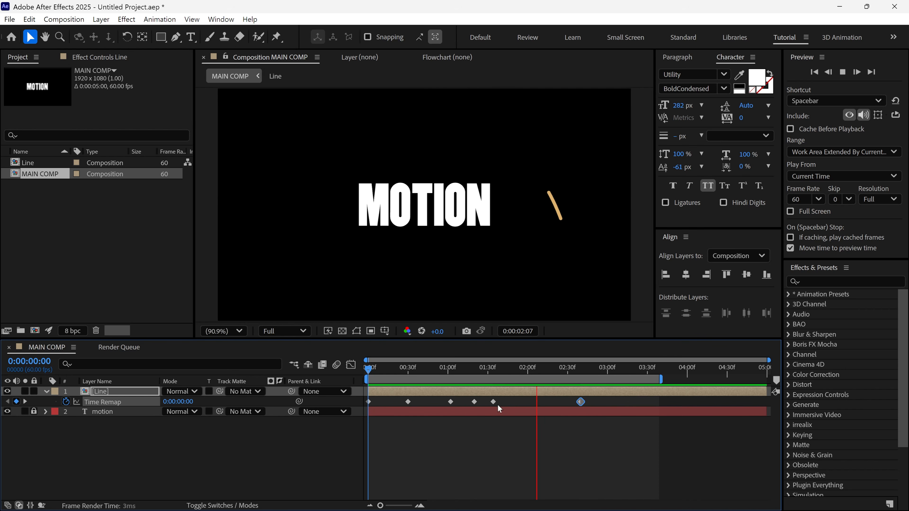
pyautogui.press('space')
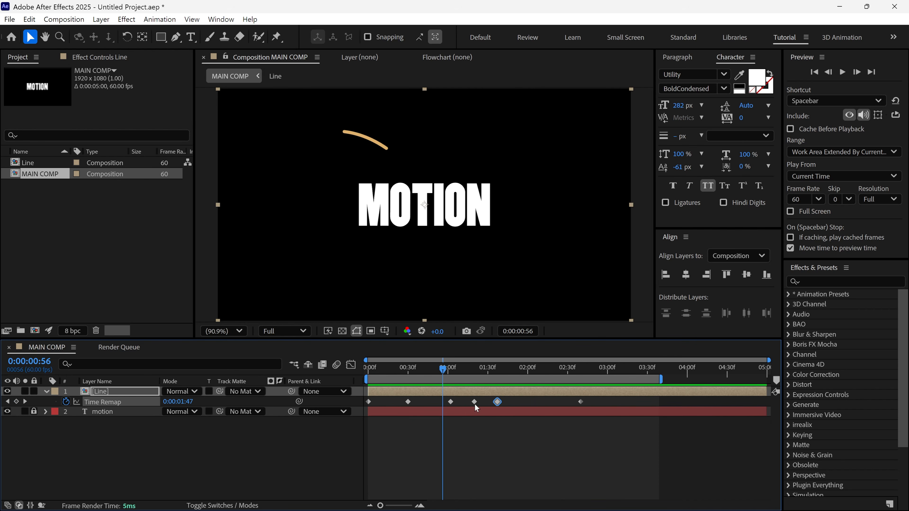
pyautogui.moveTo(475, 405); pyautogui.dragTo(474, 405)
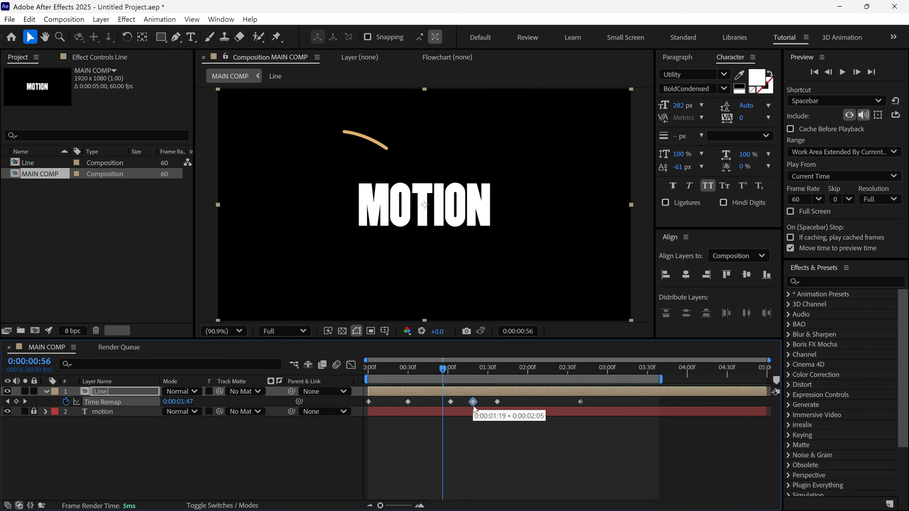
# - Ease the Time Remap keyframe at 0:00:01:19 and make its velocity continuous, locking outgoing to incoming
pyautogui.keyDown('shift'); pyautogui.click(474, 371); pyautogui.keyUp('shift')
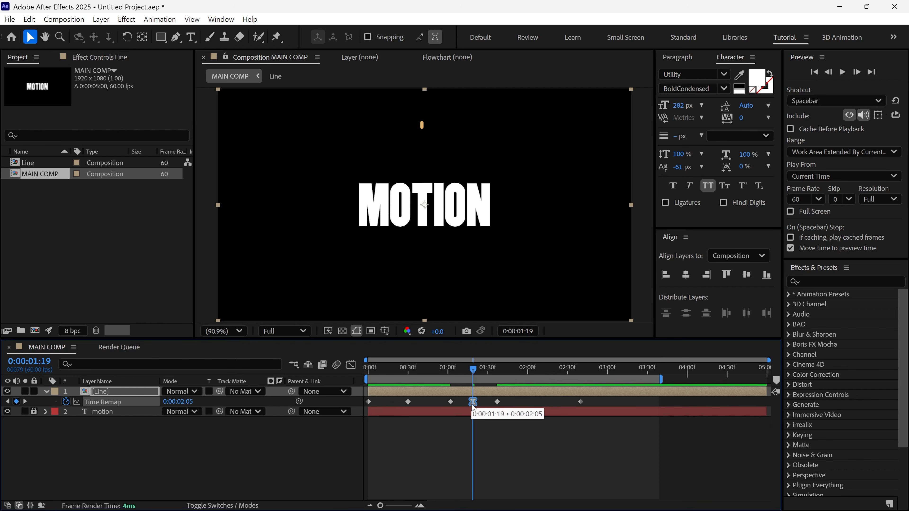
pyautogui.click(354, 367)
pyautogui.click(544, 494)
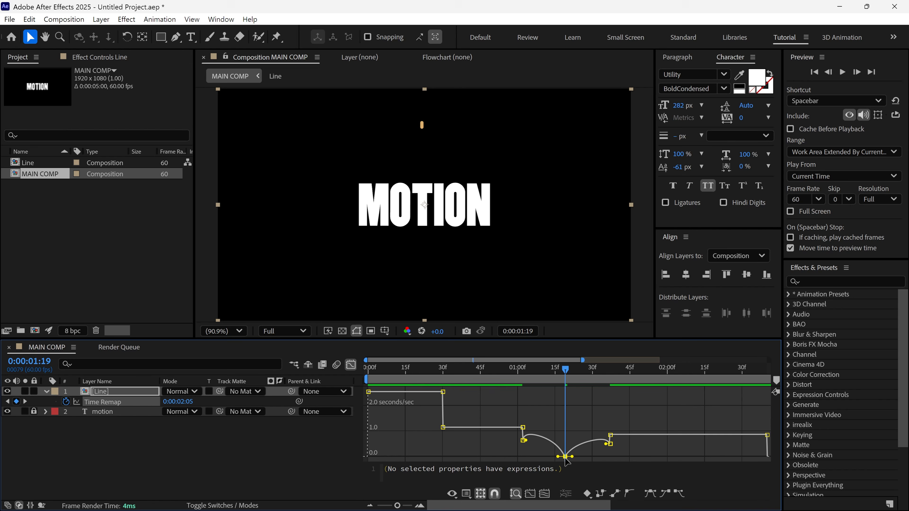
pyautogui.doubleClick(565, 457)
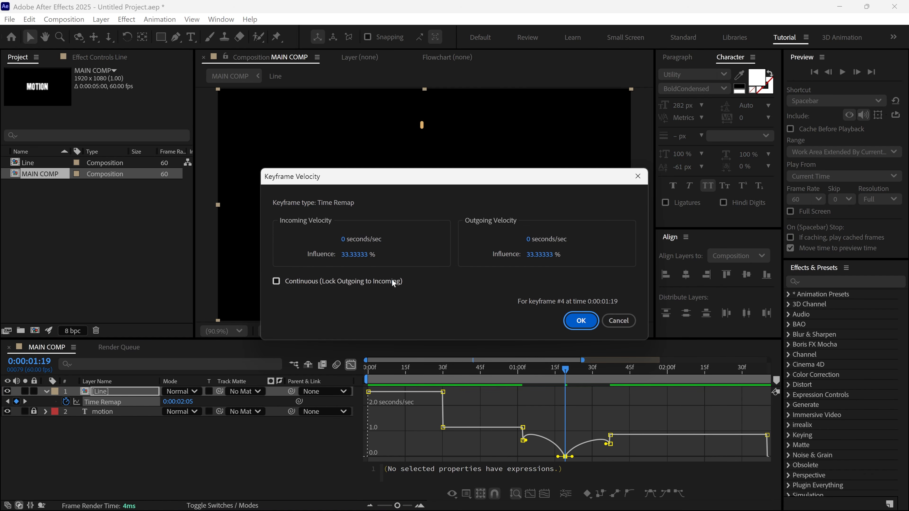
pyautogui.click(278, 287)
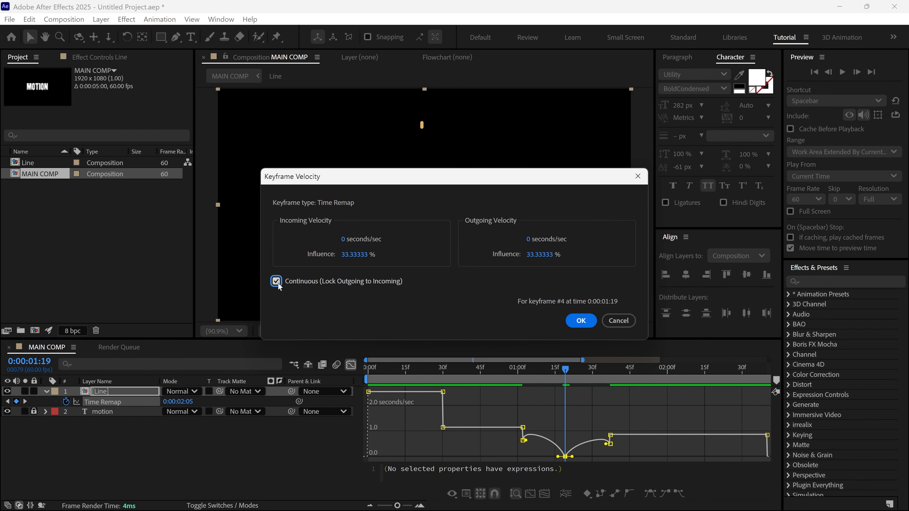
pyautogui.click(581, 327)
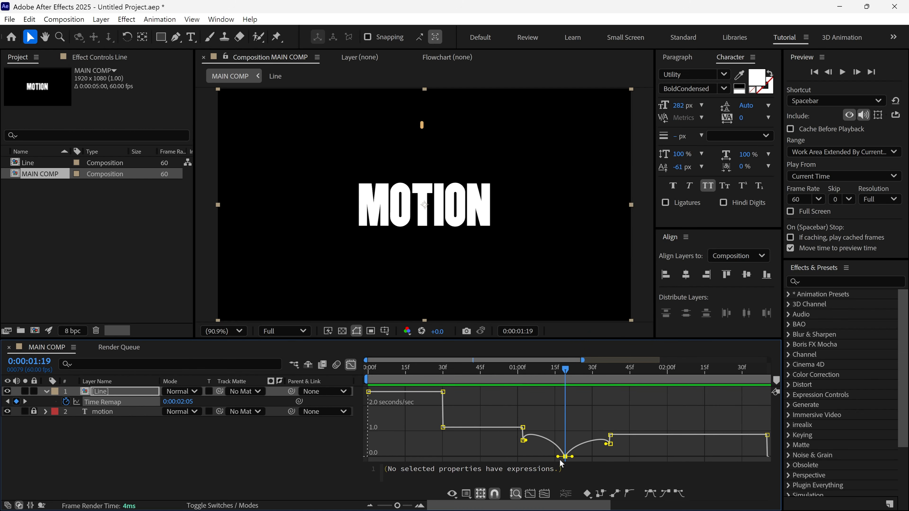
# - Widen both influence handles of the eased keyframe at 0:00:01:19 in the speed graph and preview the slowdown
pyautogui.moveTo(566, 458); pyautogui.dragTo(593, 435)
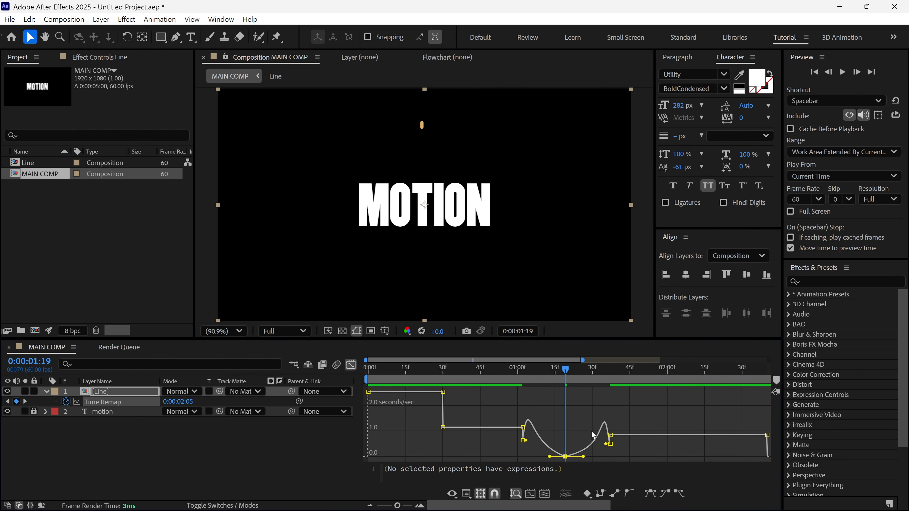
pyautogui.moveTo(564, 374); pyautogui.dragTo(532, 382)
pyautogui.press('space')
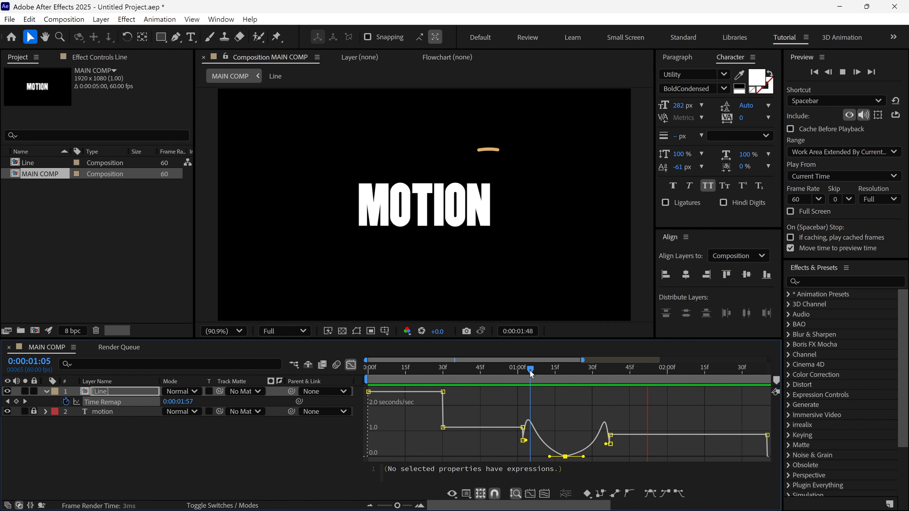
pyautogui.click(529, 371)
pyautogui.press('space')
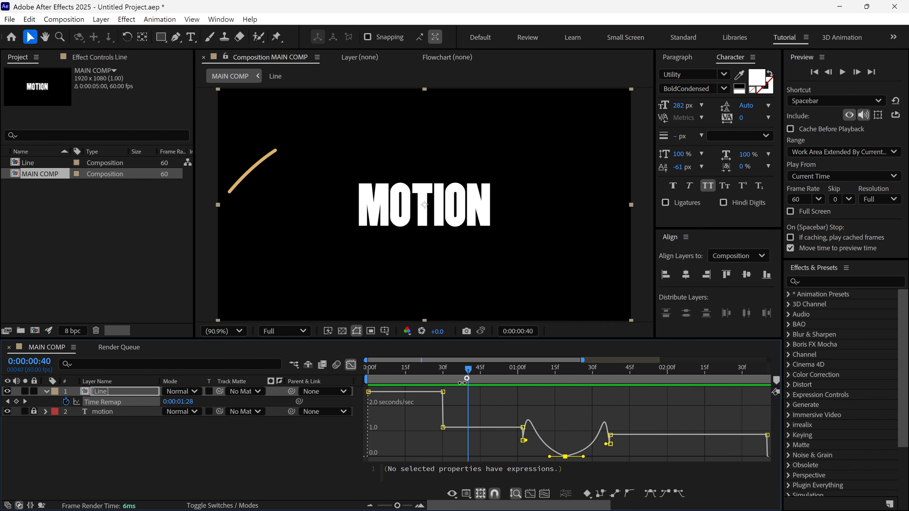
# - Shift the last four Time Remap keyframes slightly earlier so the first of them sits at 0:00:00:57, and preview
pyautogui.press('Home')
pyautogui.press(';')
pyautogui.click(351, 365)
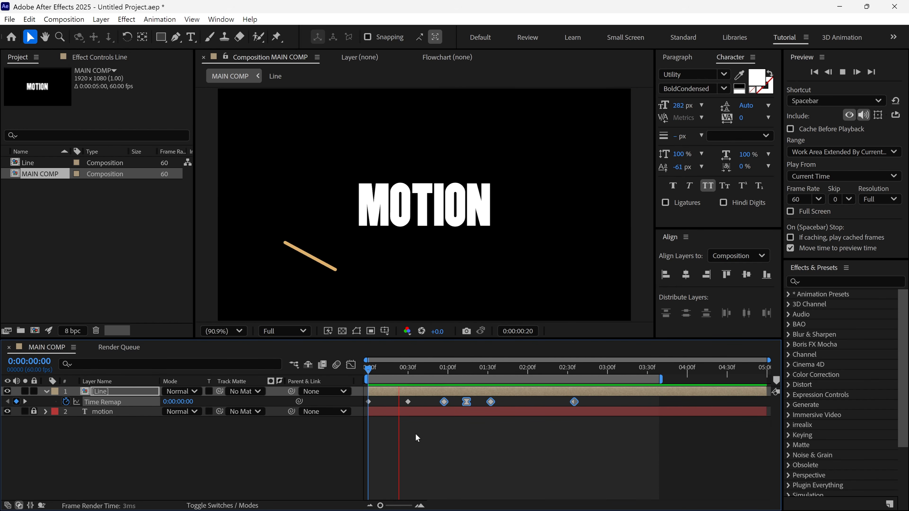
pyautogui.press('space')
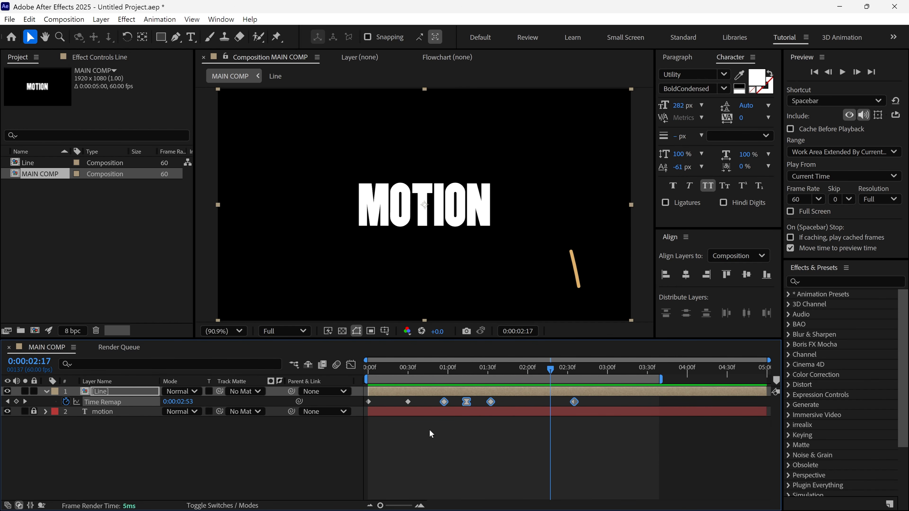
pyautogui.moveTo(462, 371)
pyautogui.mouseDown()
pyautogui.moveTo(446, 377)
pyautogui.moveTo(457, 377)
pyautogui.mouseUp()
# - Open the Line composition and add a Stroke Width keyframe of 30 on the LINE layer at 0:00:02:05
pyautogui.doubleClick(134, 392)
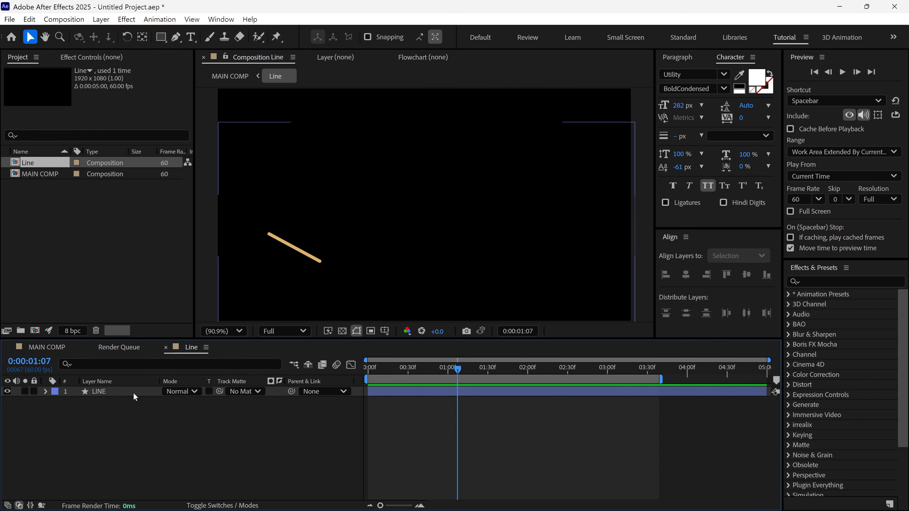
pyautogui.press('u')
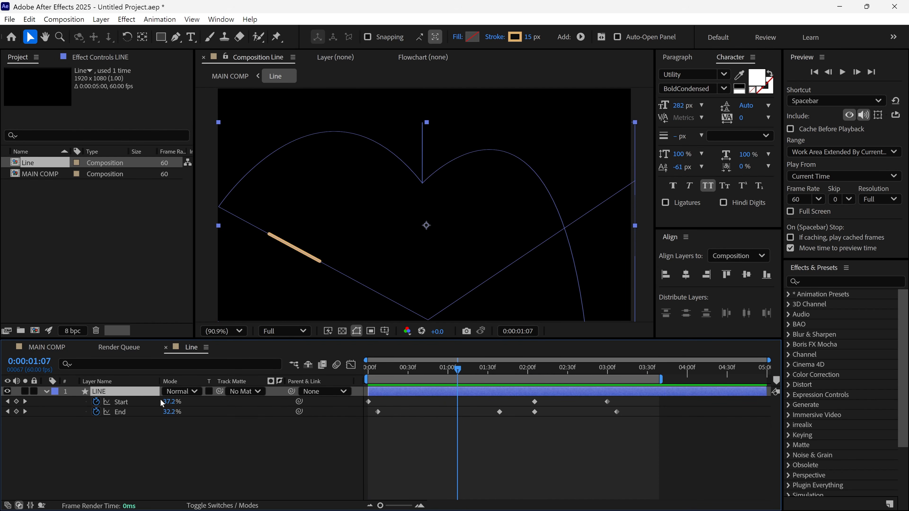
pyautogui.moveTo(462, 374); pyautogui.dragTo(536, 378)
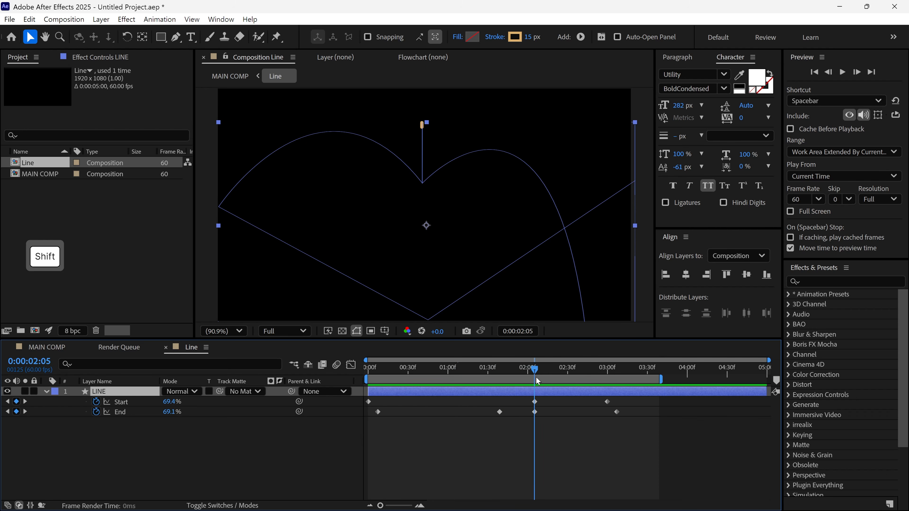
pyautogui.click(155, 364)
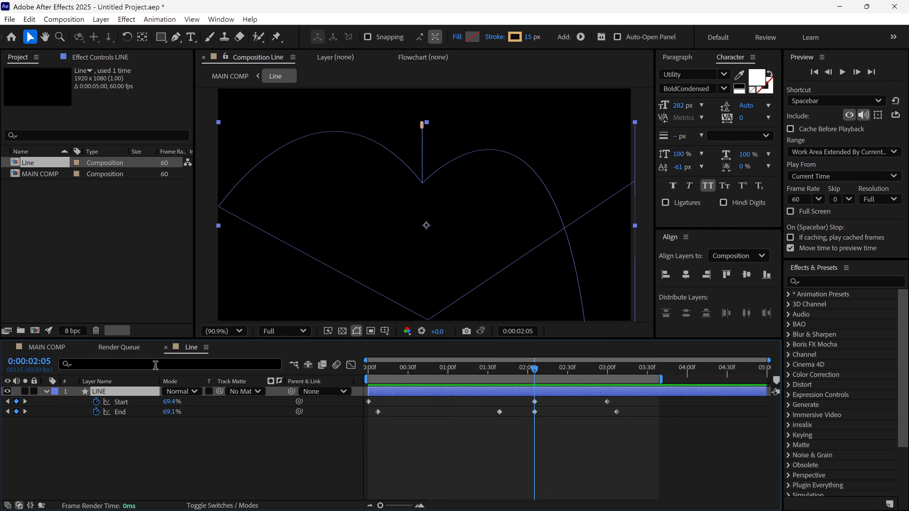
pyautogui.write('stro')
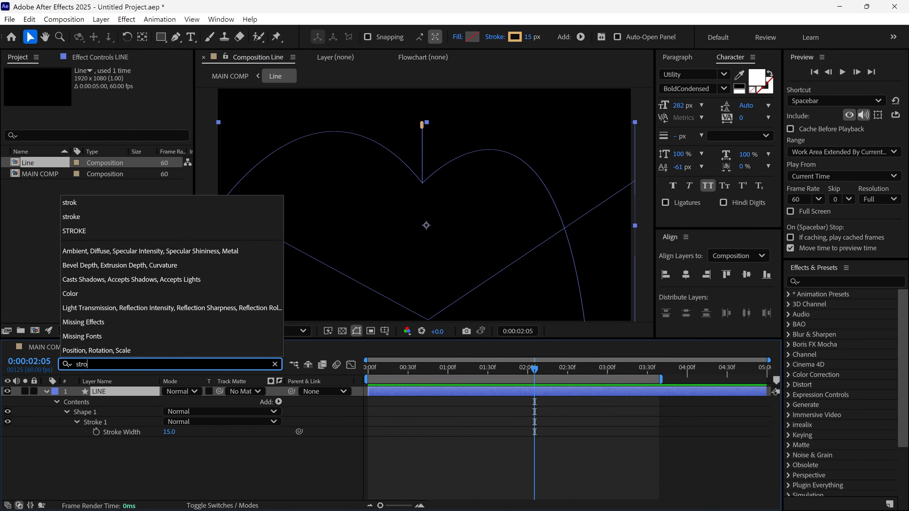
pyautogui.write('ke')
pyautogui.click(122, 431)
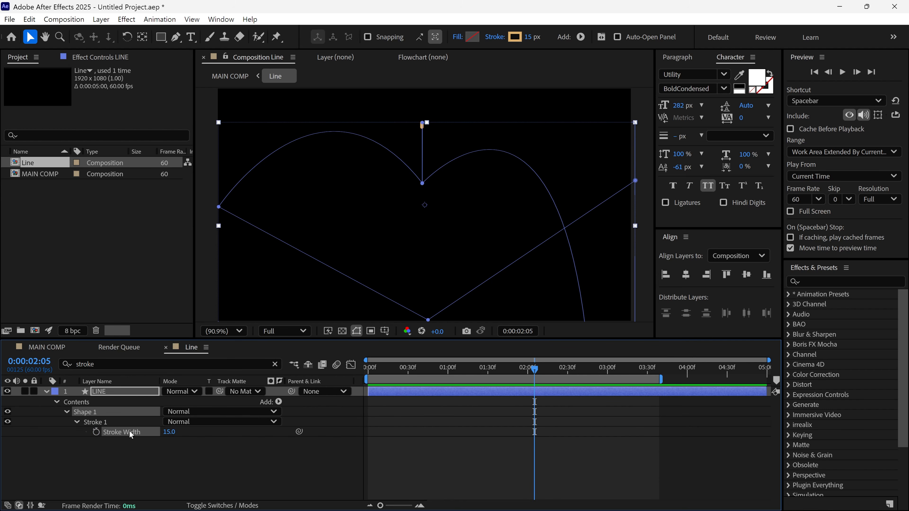
pyautogui.click(96, 432)
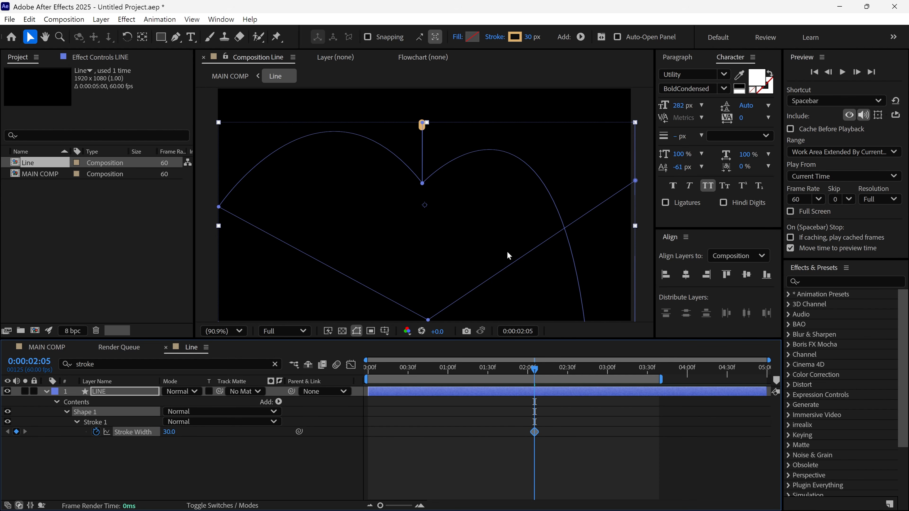
# - Add Stroke Width keyframes of 15 at 0:00:01:45 and 17 at 0:00:02:35 on the LINE layer
pyautogui.moveTo(528, 375); pyautogui.dragTo(505, 378)
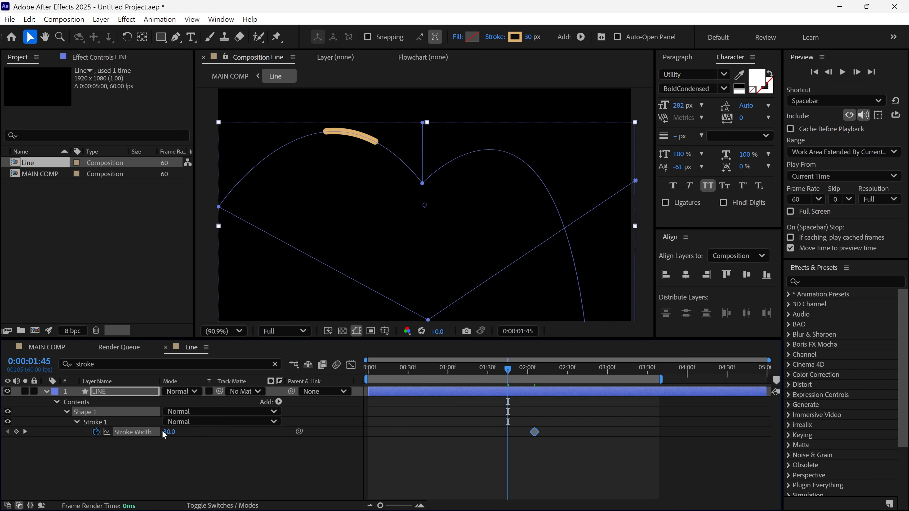
pyautogui.write('15')
pyautogui.press('Return')
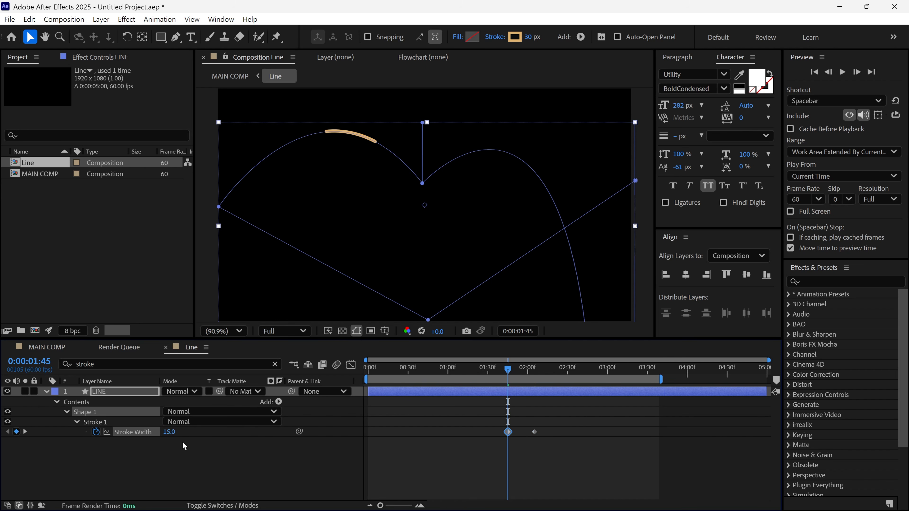
pyautogui.moveTo(513, 375); pyautogui.dragTo(574, 386)
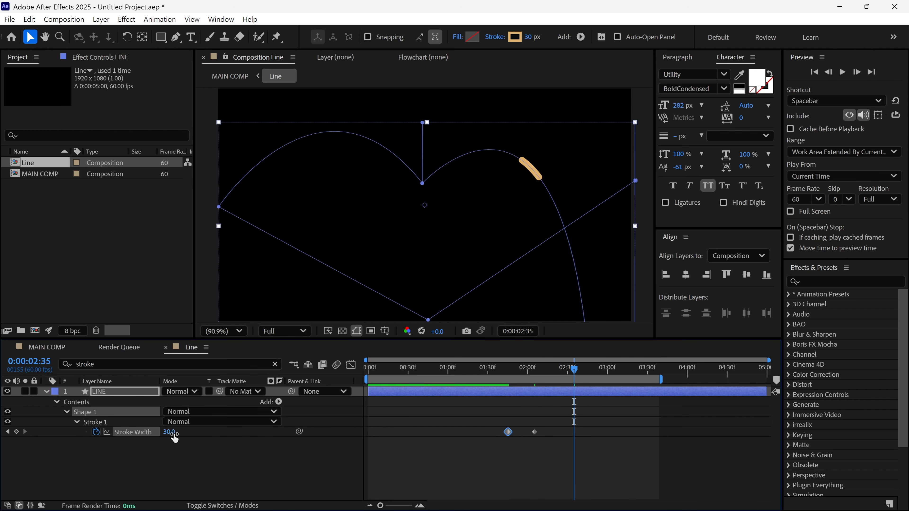
pyautogui.write('17')
pyautogui.press('Return')
# - Preview the changing stroke width in the Line composition and from the start of MAIN COMP
pyautogui.moveTo(573, 375)
pyautogui.mouseDown()
pyautogui.moveTo(487, 375)
pyautogui.moveTo(578, 380)
pyautogui.moveTo(489, 386)
pyautogui.mouseUp()
pyautogui.press('space')
pyautogui.press('space')
pyautogui.click(56, 351)
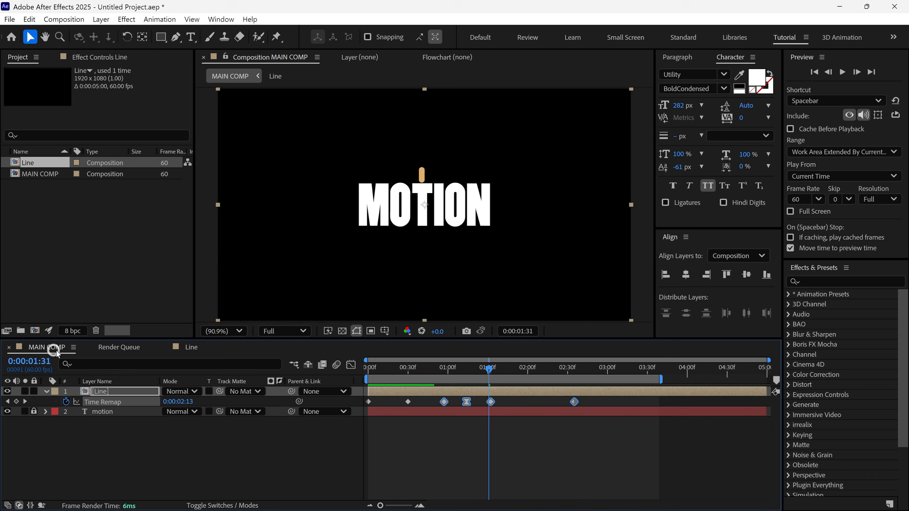
pyautogui.press('Home')
pyautogui.press('space')
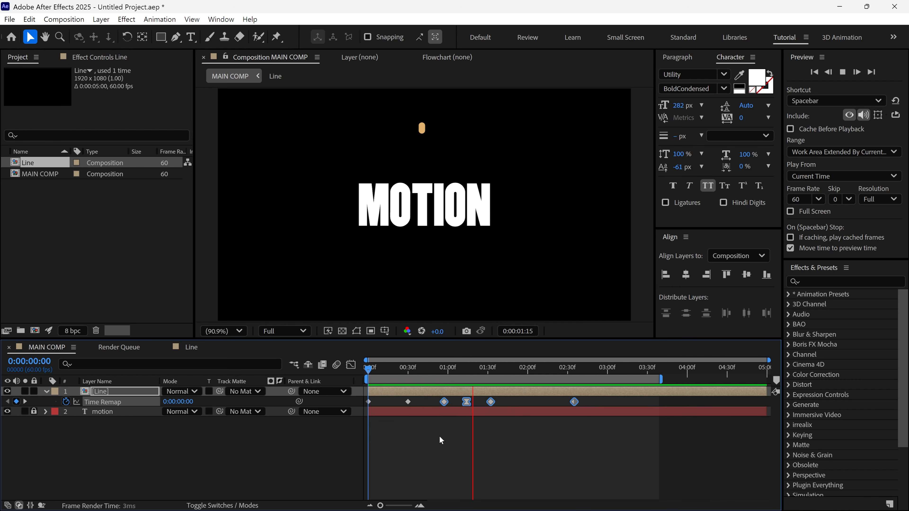
pyautogui.press('space')
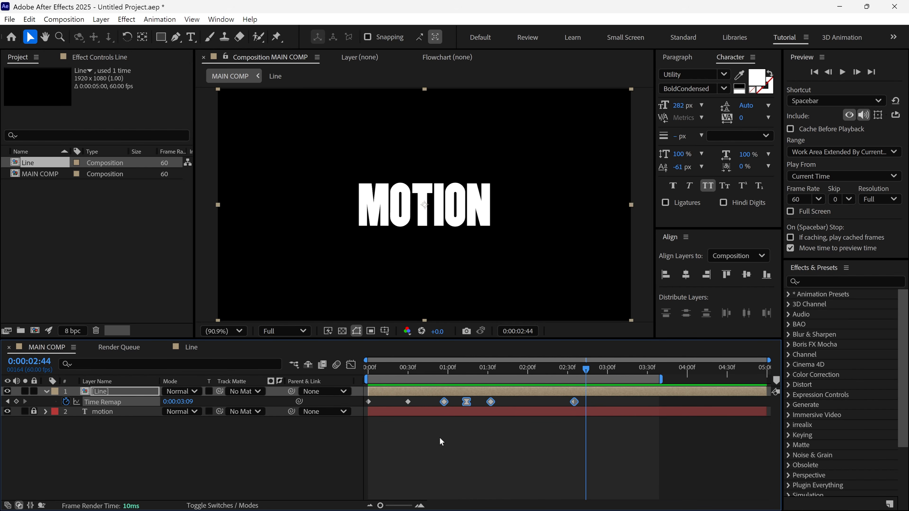
# - Unlock the motion text layer and split it at the line's contact keyframe, 0:00:00:57
pyautogui.click(45, 390)
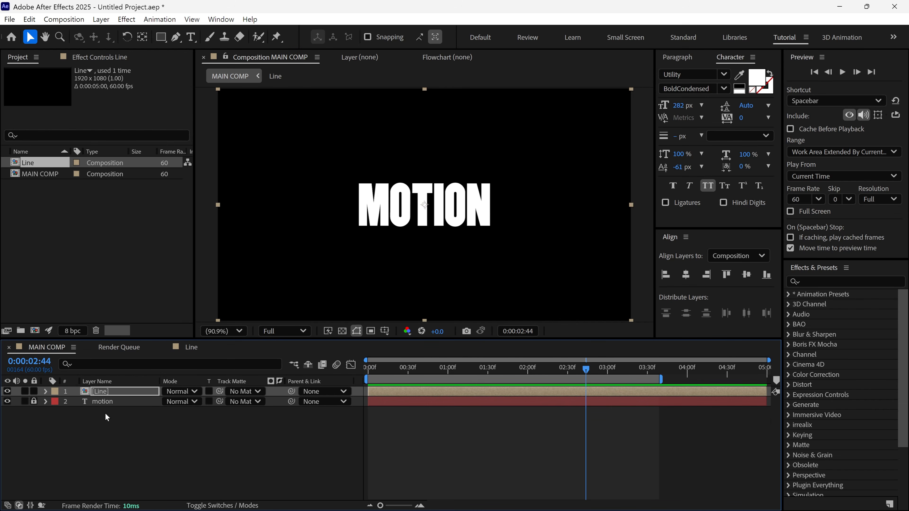
pyautogui.click(34, 402)
pyautogui.click(118, 402)
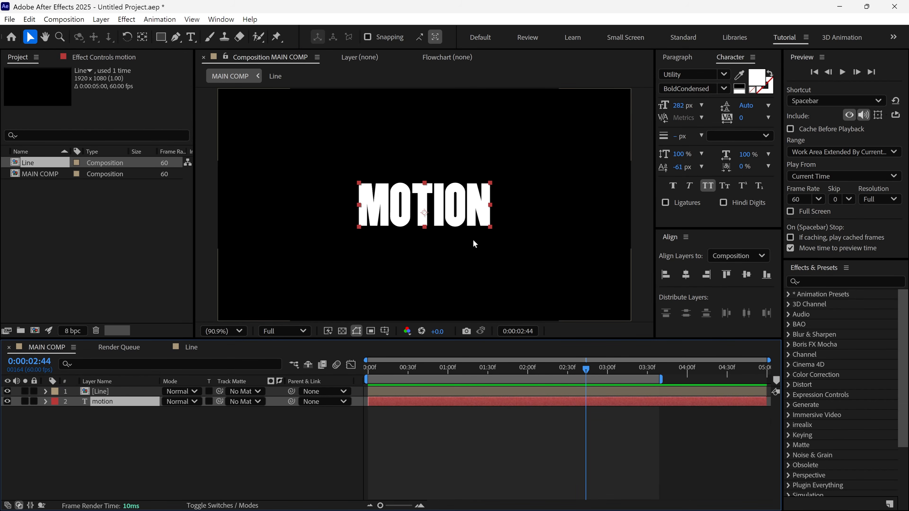
pyautogui.moveTo(439, 368); pyautogui.dragTo(445, 398)
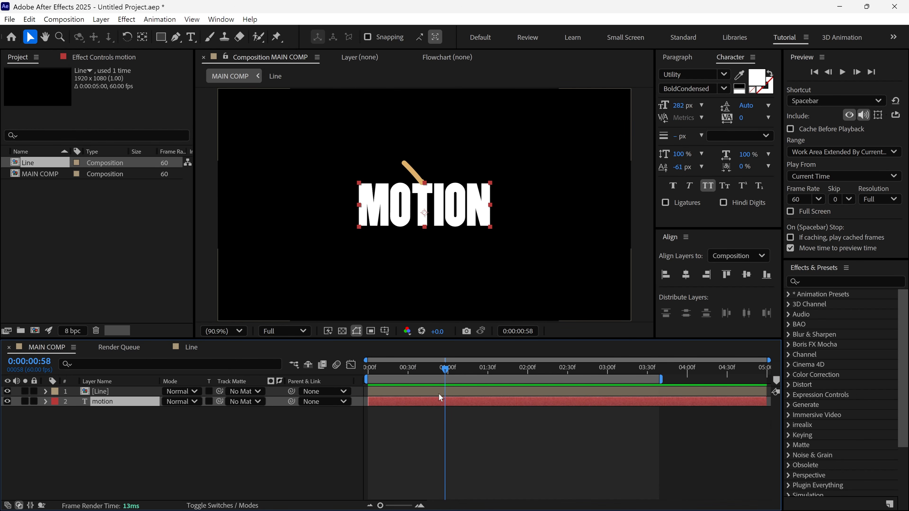
pyautogui.click(439, 393)
pyautogui.press('u')
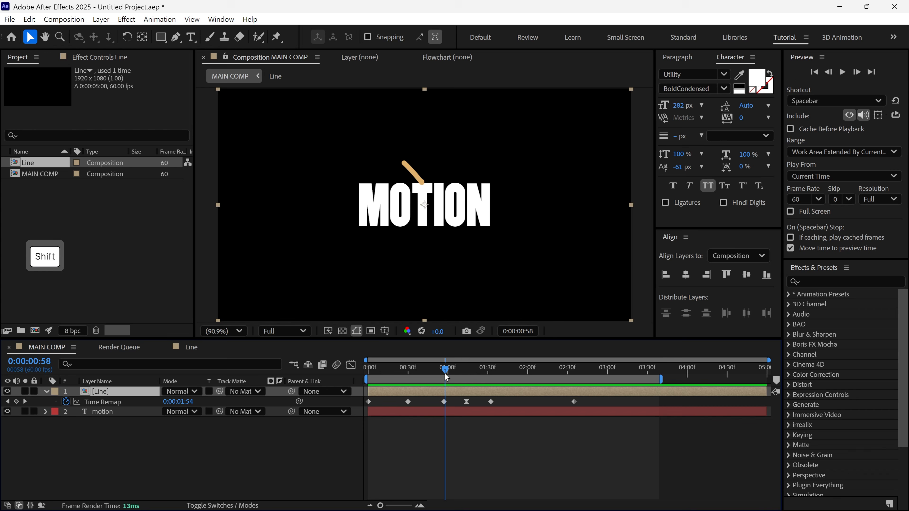
pyautogui.keyDown('shift'); pyautogui.click(444, 373); pyautogui.keyUp('shift')
pyautogui.click(444, 411)
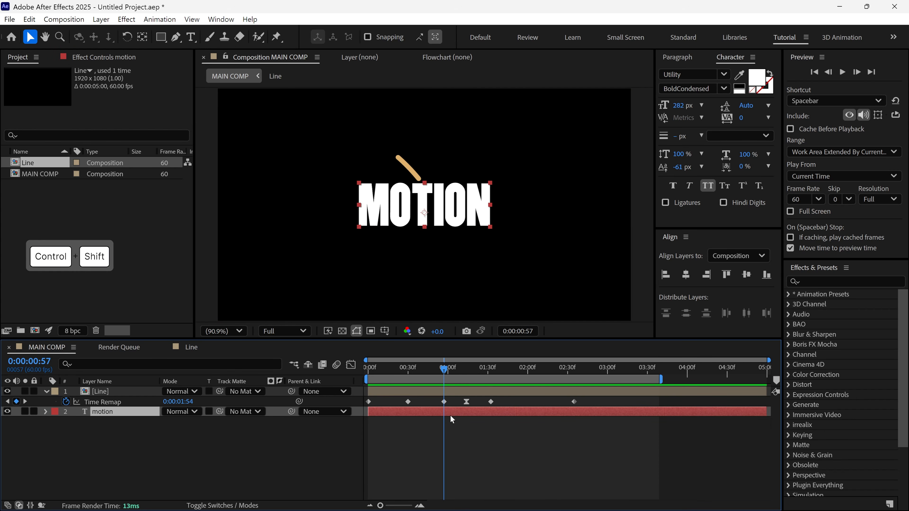
pyautogui.hotkey('ctrl', 'shift', 'd')
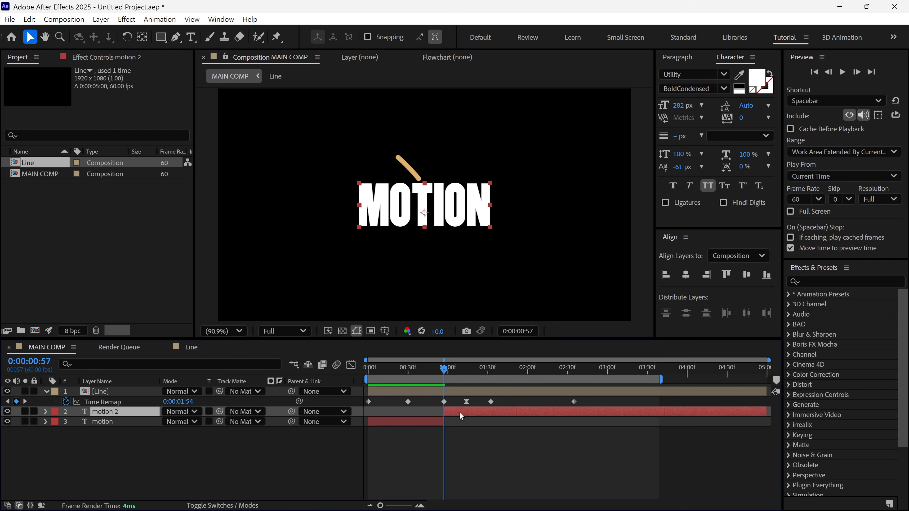
# - Change the text of the split layer's second part to "design" and add a Position keyframe at 0:00:00:57
pyautogui.doubleClick(460, 413)
pyautogui.write('design')
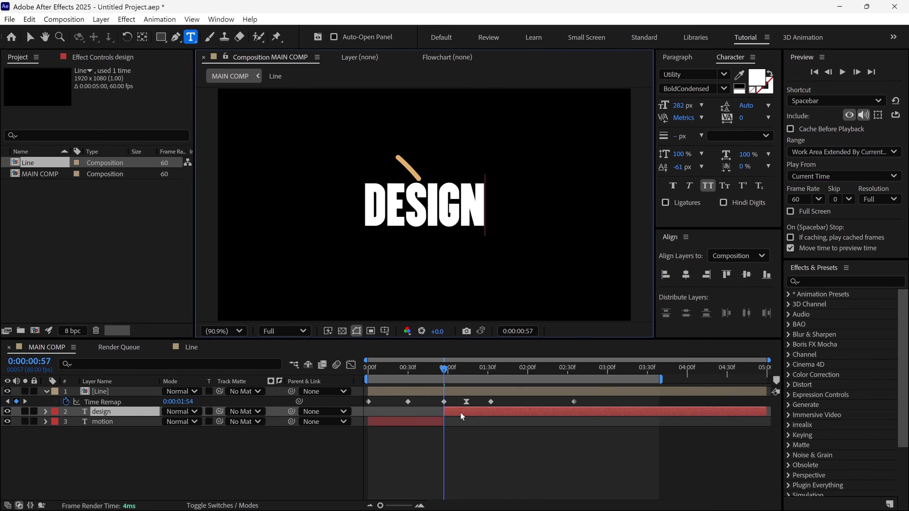
pyautogui.click(29, 35)
pyautogui.hotkey('alt', 'shift', 'p')
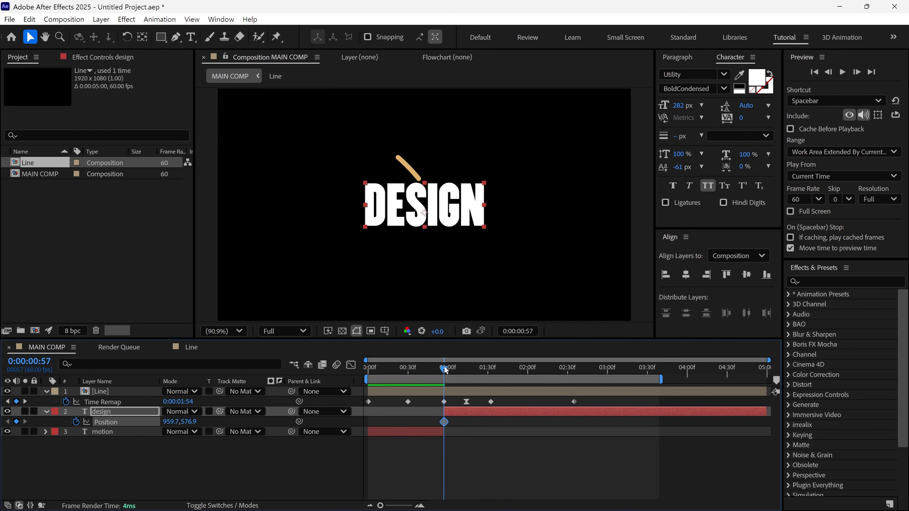
# - Lower the design text to 959.7, 689.0 at 0:00:01:14 and copy its Position keyframe from 0:00:00:57 to 0:00:01:32
pyautogui.moveTo(445, 370); pyautogui.dragTo(467, 378)
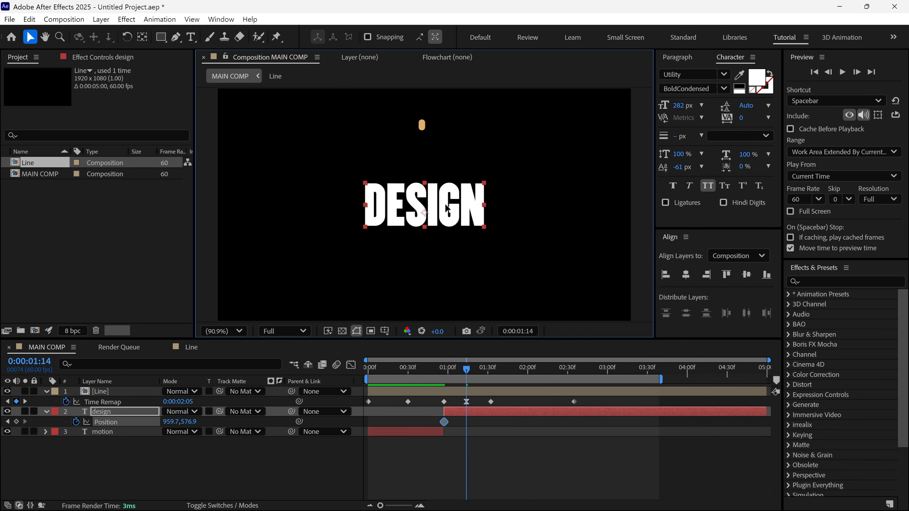
pyautogui.moveTo(446, 208); pyautogui.dragTo(447, 232)
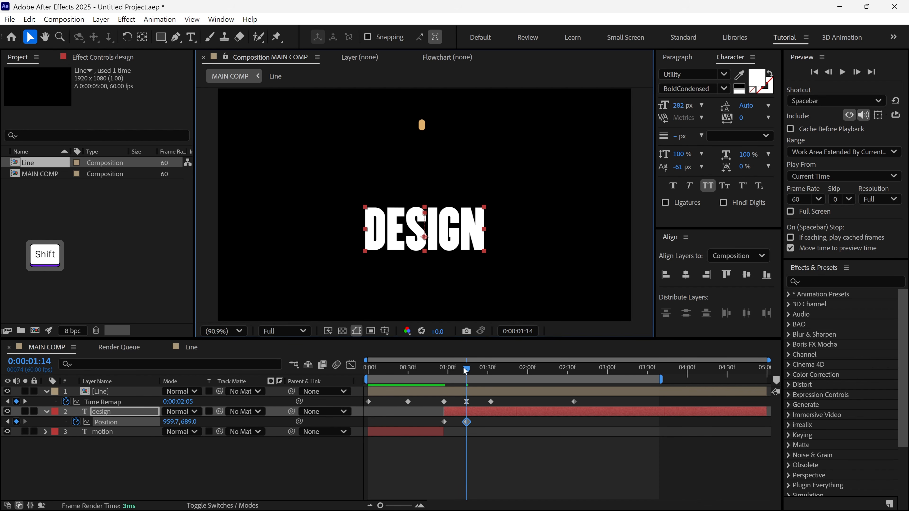
pyautogui.moveTo(465, 370); pyautogui.dragTo(491, 370)
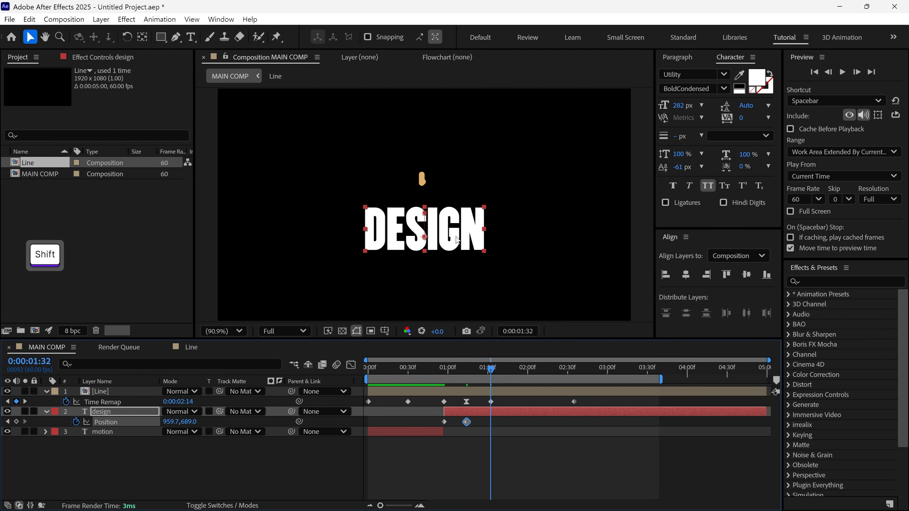
pyautogui.moveTo(457, 239); pyautogui.dragTo(461, 222)
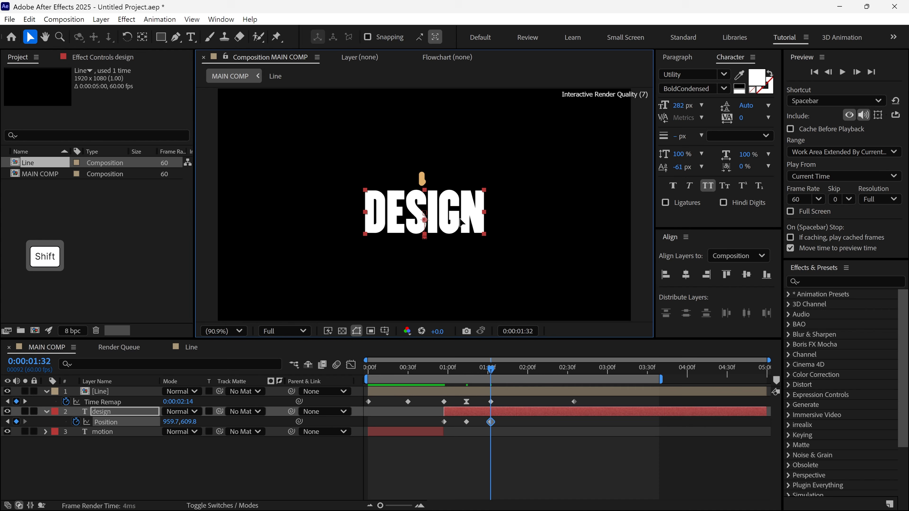
pyautogui.click(444, 422)
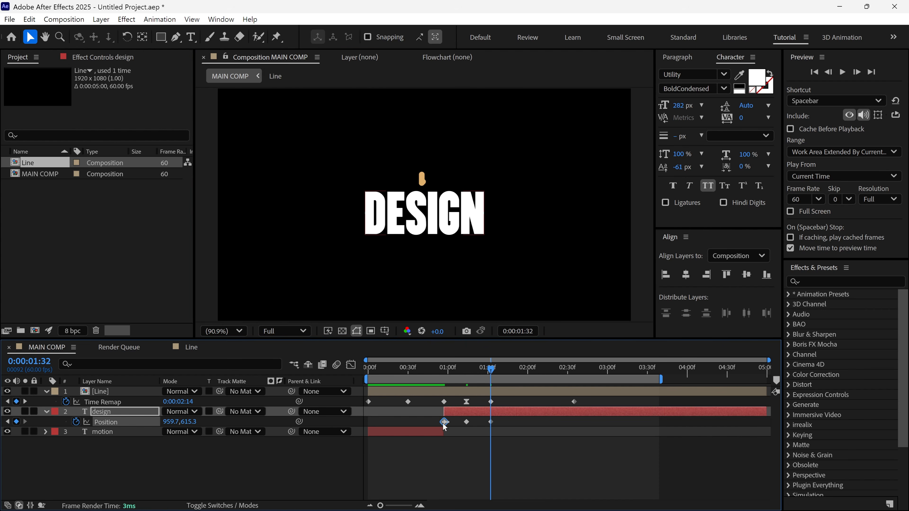
pyautogui.hotkey('ctrl', 'c')
pyautogui.hotkey('ctrl', 'v')
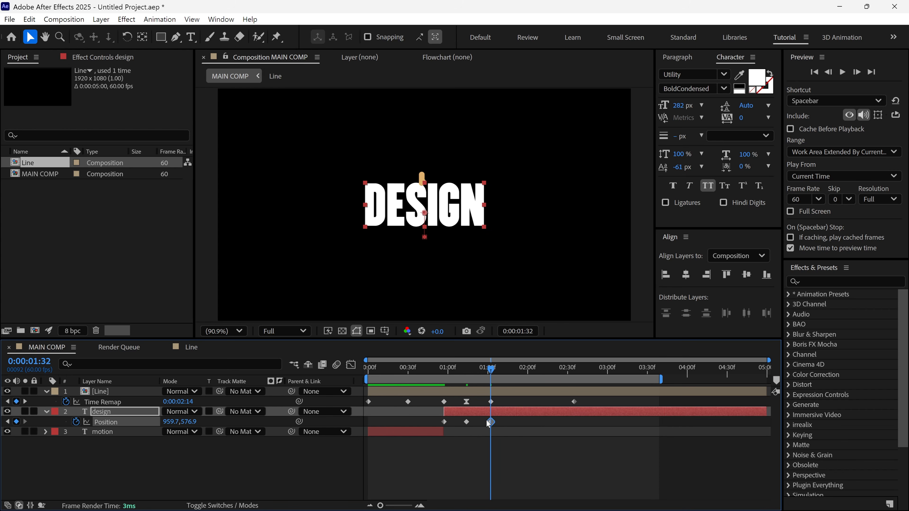
# - Apply Easy Ease to all three Position keyframes of the design layer
pyautogui.moveTo(487, 422); pyautogui.dragTo(433, 422)
pyautogui.rightClick(443, 423)
pyautogui.moveTo(537, 414)
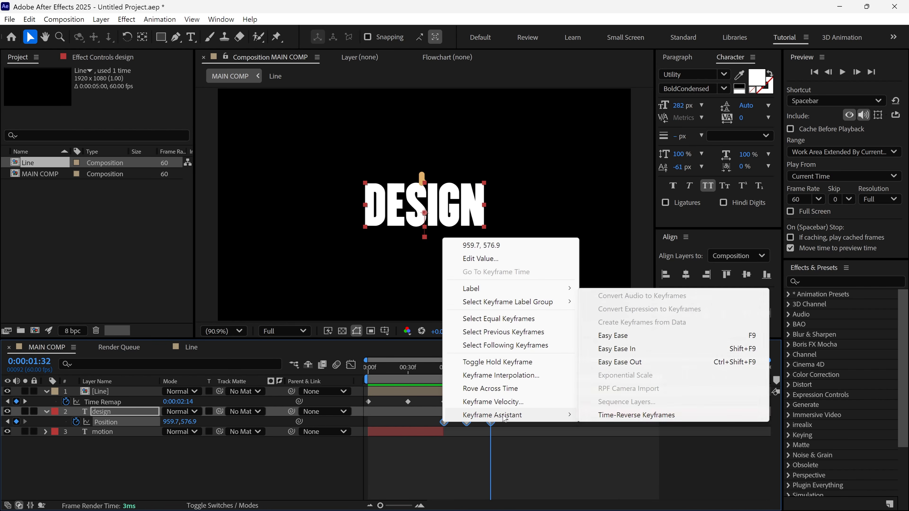
pyautogui.click(605, 337)
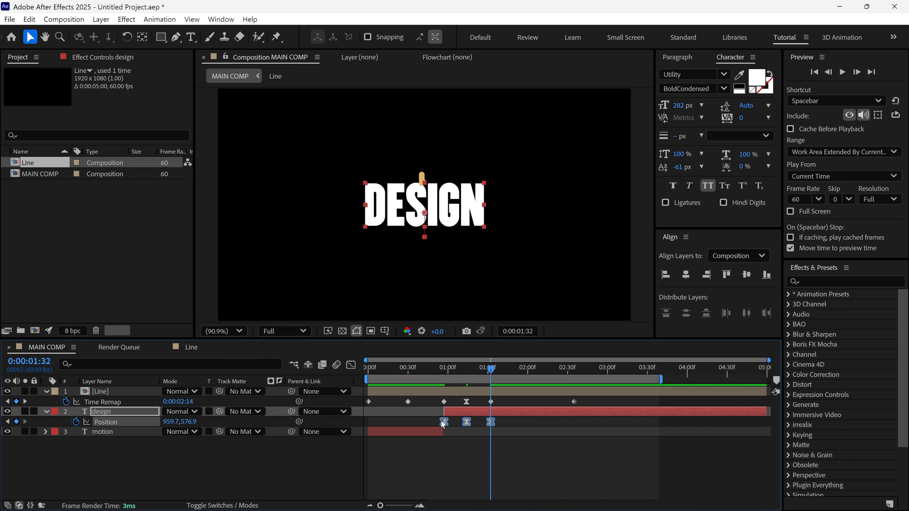
# - Reshape the design layer's Position speed graph so the drop starts fast and the motion eases around the middle keyframe
pyautogui.click(352, 365)
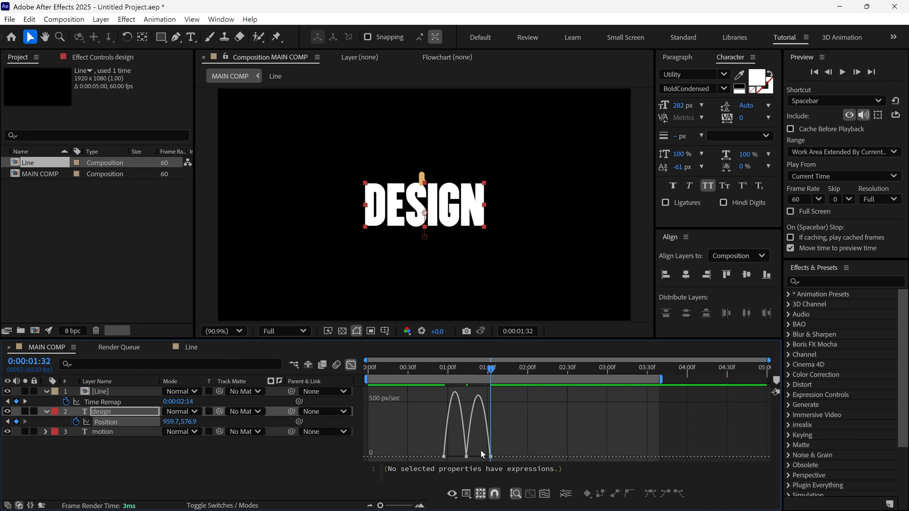
pyautogui.moveTo(462, 457); pyautogui.dragTo(453, 457)
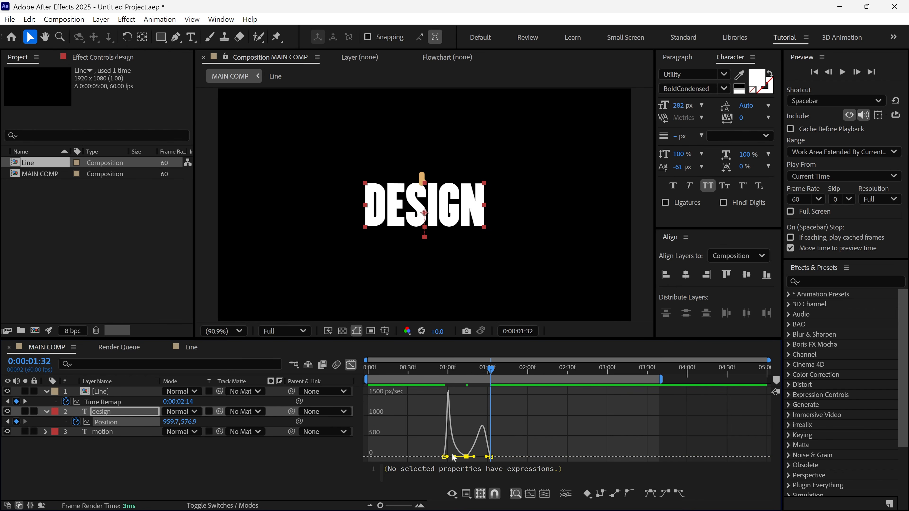
pyautogui.click(544, 494)
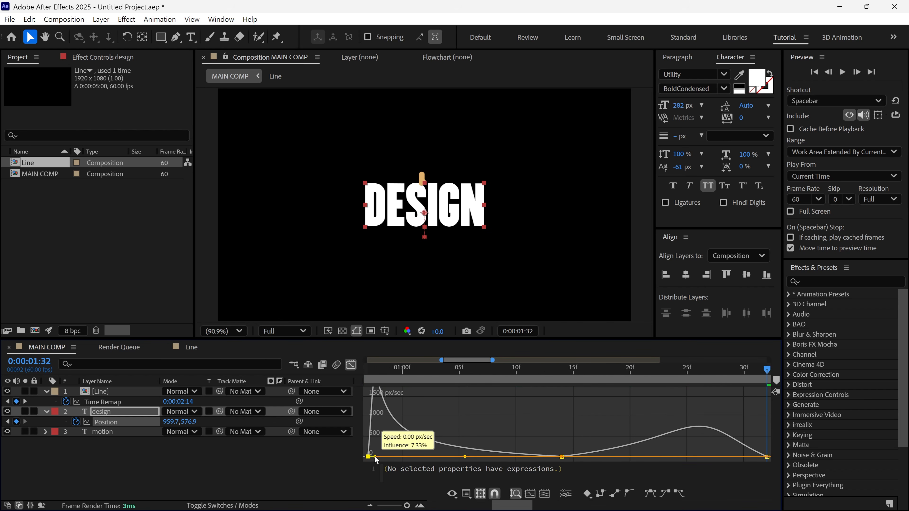
pyautogui.click(374, 456)
pyautogui.click(351, 366)
pyautogui.scroll(-5, 455, 415)
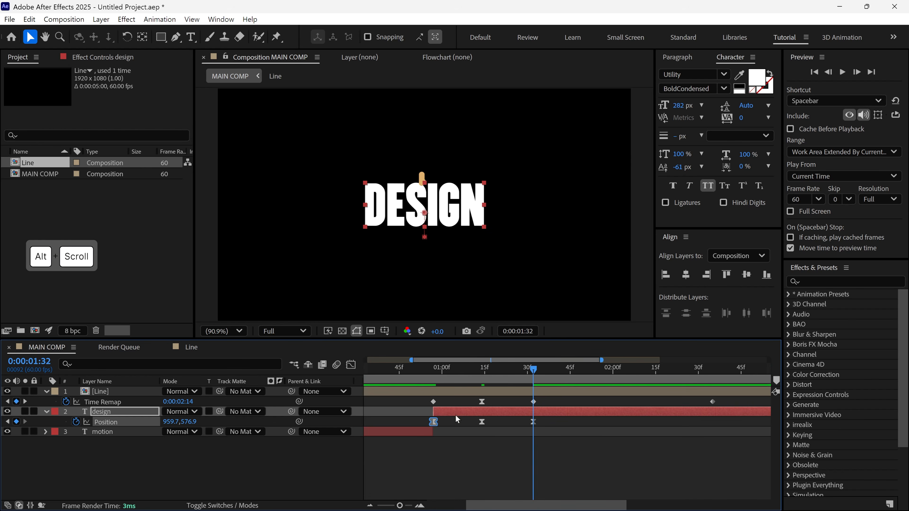
# - Preview MAIN COMP from the start to check the DESIGN text's bounce
pyautogui.moveTo(445, 372); pyautogui.dragTo(381, 373)
pyautogui.press('Home')
pyautogui.press('space')
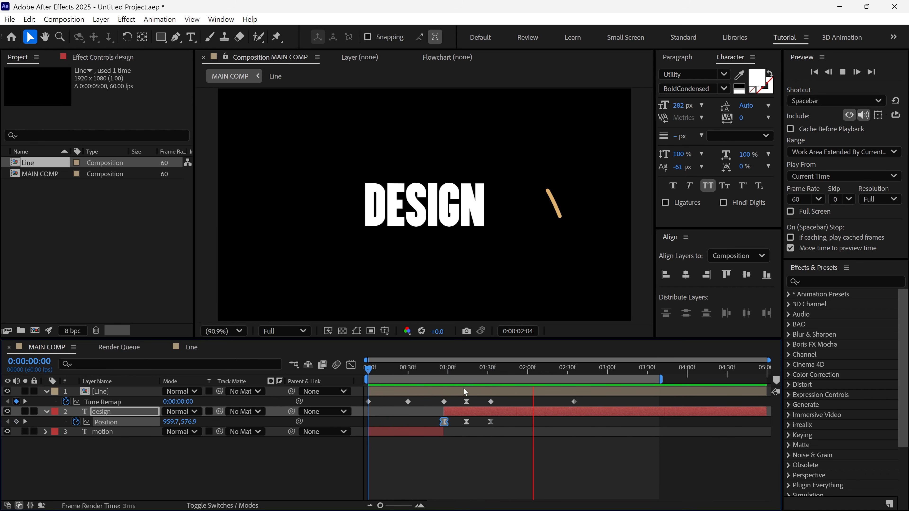
# - Shift the design layer slightly later, extend the motion layer to cover 0:00:00:57, and preview the text change
pyautogui.moveTo(443, 371)
pyautogui.mouseDown()
pyautogui.moveTo(423, 371)
pyautogui.moveTo(445, 373)
pyautogui.mouseUp()
pyautogui.click(454, 412)
pyautogui.moveTo(455, 412); pyautogui.dragTo(446, 431)
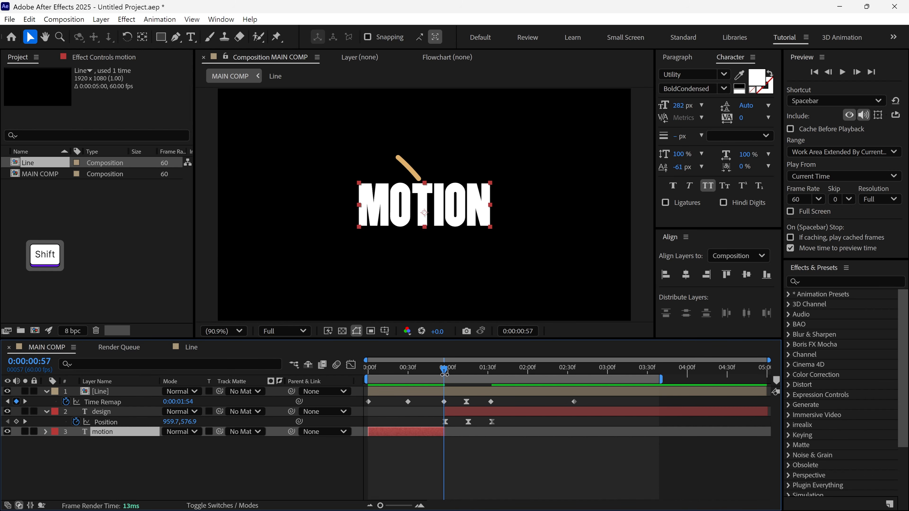
pyautogui.press('space')
# - Align the design layer's last Position keyframe to 0:00:01:32, create a second design layer starting there, and trim the original's end to that time
pyautogui.moveTo(444, 372); pyautogui.dragTo(492, 420)
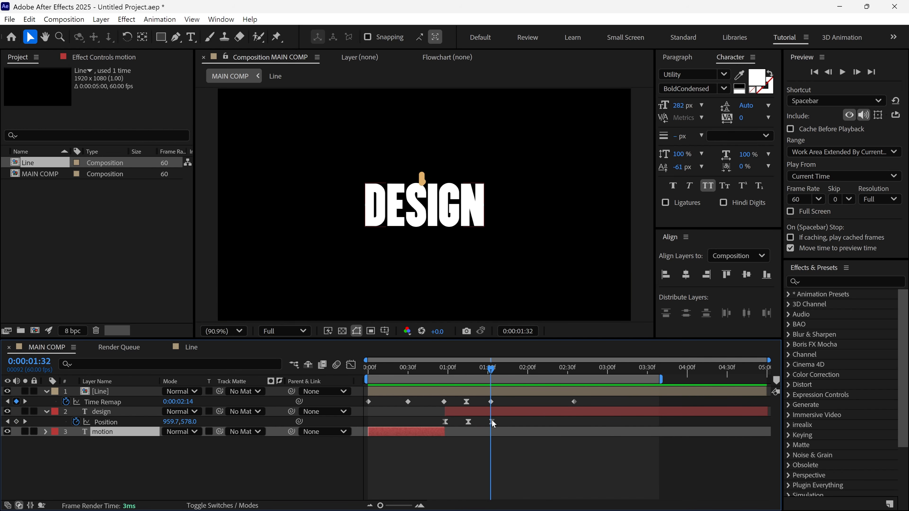
pyautogui.keyDown('ctrl'); pyautogui.click(491, 421); pyautogui.keyUp('ctrl')
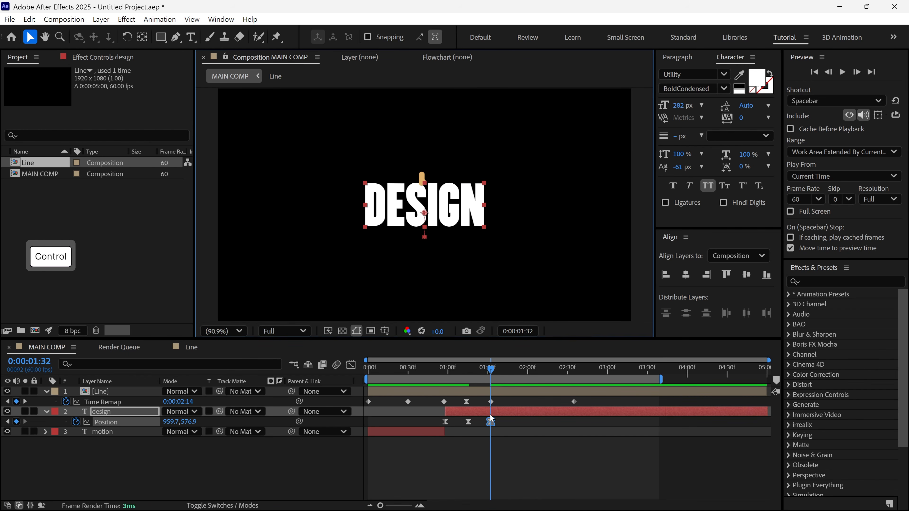
pyautogui.hotkey('ctrl', 'shift', 'd')
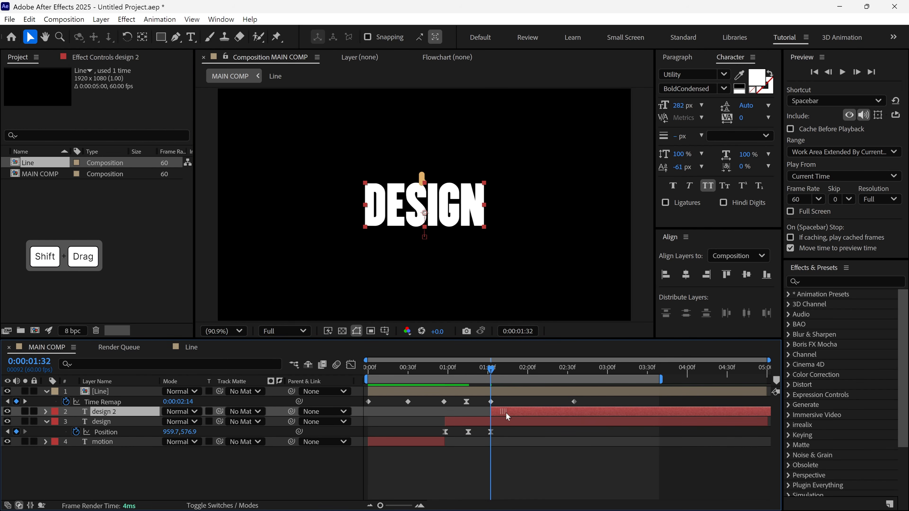
pyautogui.click(504, 422)
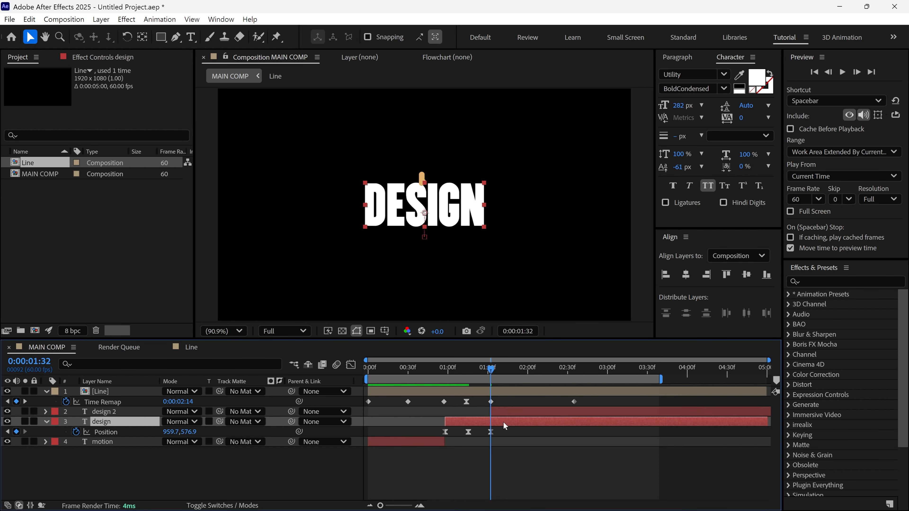
pyautogui.hotkey('alt', ']')
# - Change the text of the design 2 layer to "concept"
pyautogui.click(515, 409)
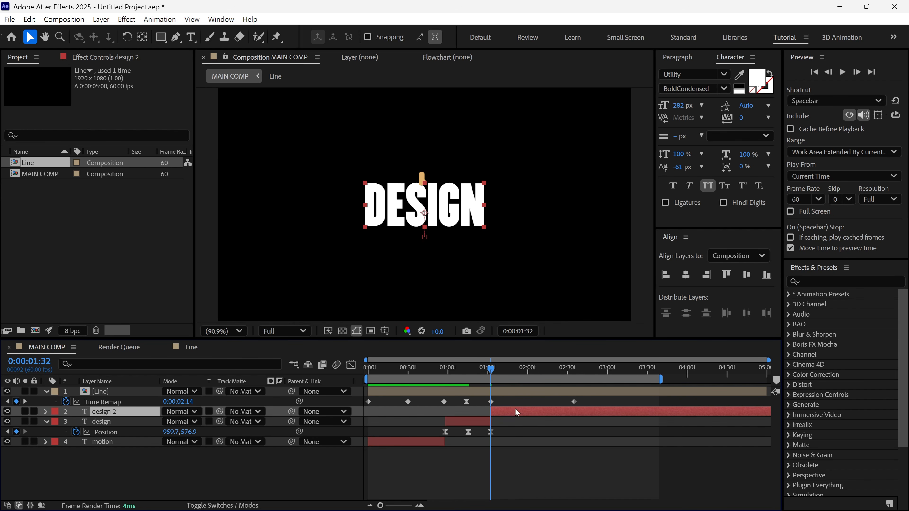
pyautogui.doubleClick(426, 206)
pyautogui.write('concept')
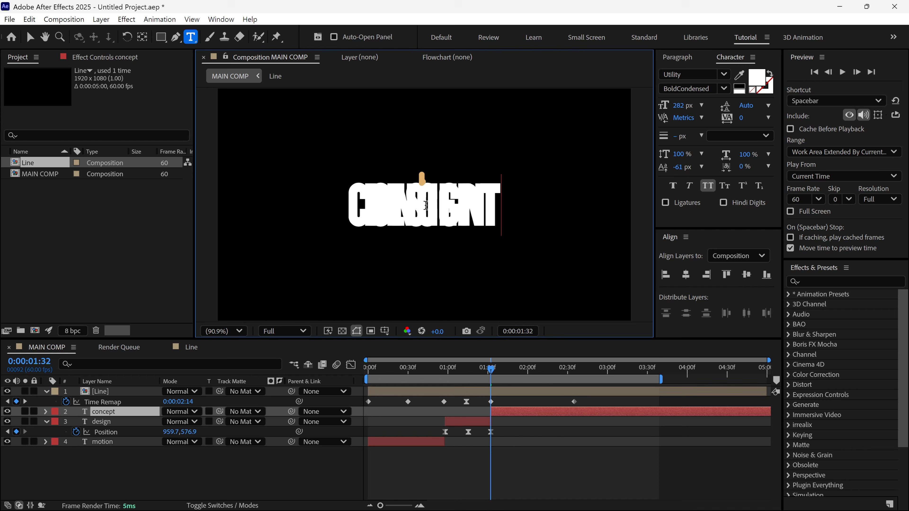
pyautogui.click(28, 35)
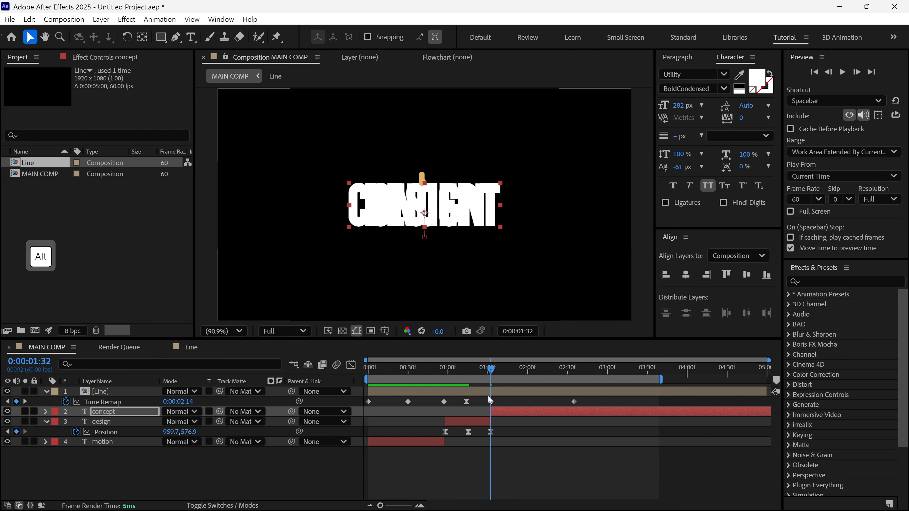
# - Adjust the concept layer's start to meet the end of the design layer and preview MAIN COMP from the start
pyautogui.scroll(5, 488, 396)
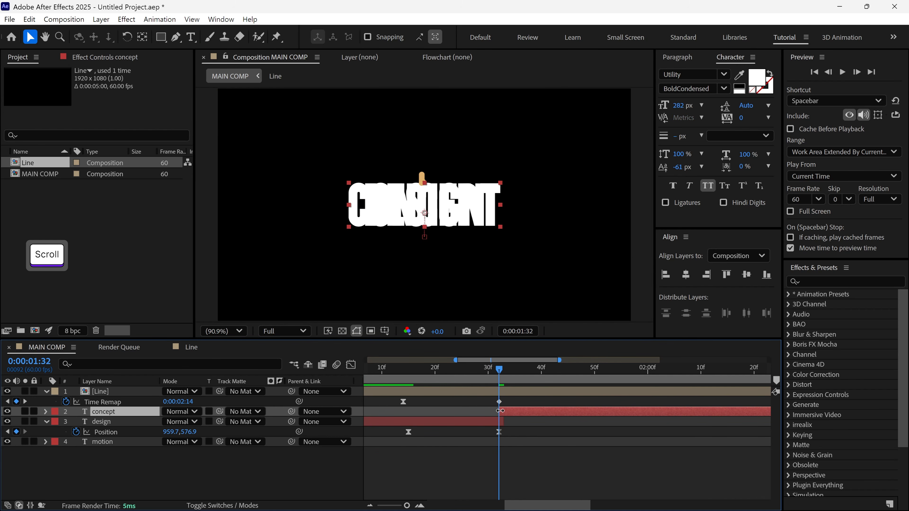
pyautogui.moveTo(500, 411); pyautogui.dragTo(503, 411)
pyautogui.moveTo(500, 369); pyautogui.dragTo(364, 374)
pyautogui.scroll(-5, 521, 410)
pyautogui.press('space')
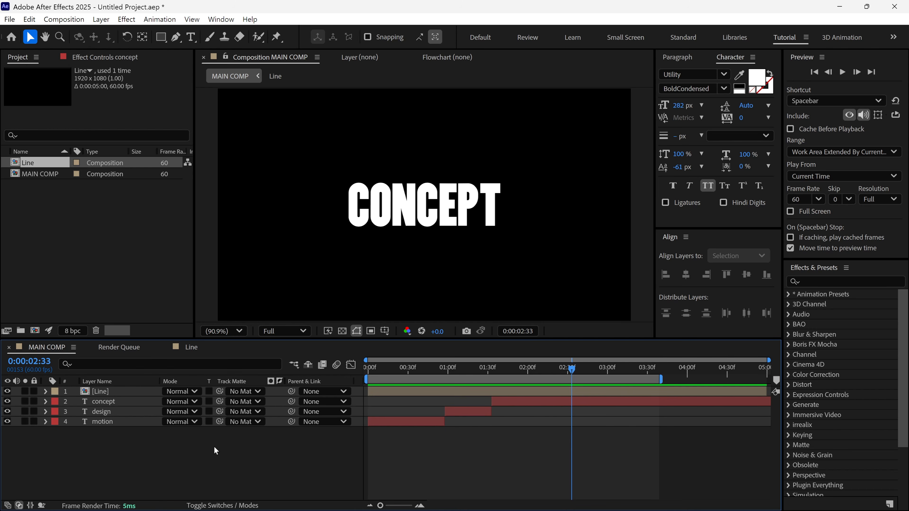
# - Add an adjustment layer to MAIN COMP and apply the Tint effect to it
pyautogui.rightClick(214, 447)
pyautogui.moveTo(249, 306)
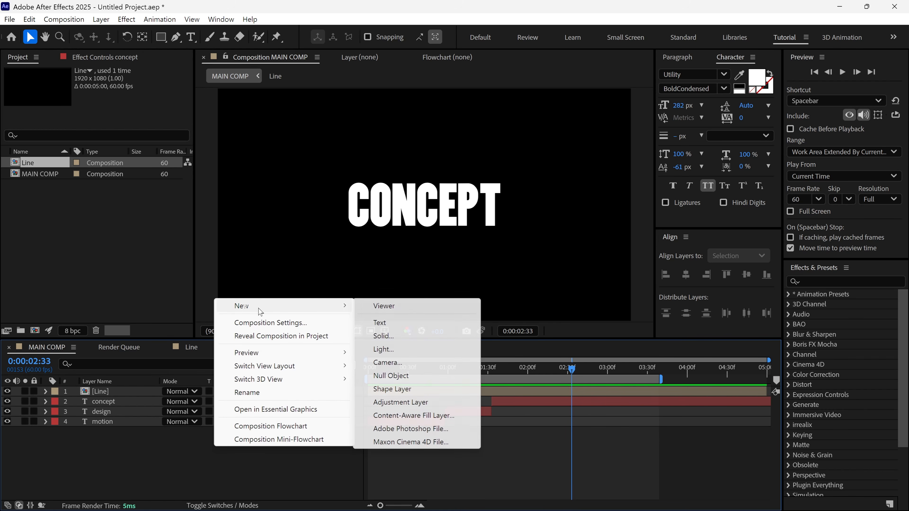
pyautogui.click(390, 403)
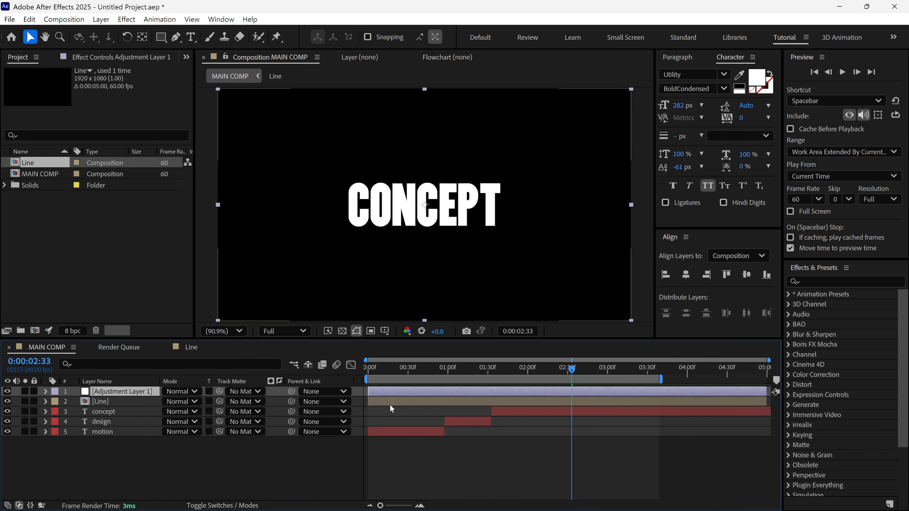
pyautogui.click(829, 283)
pyautogui.write('tint')
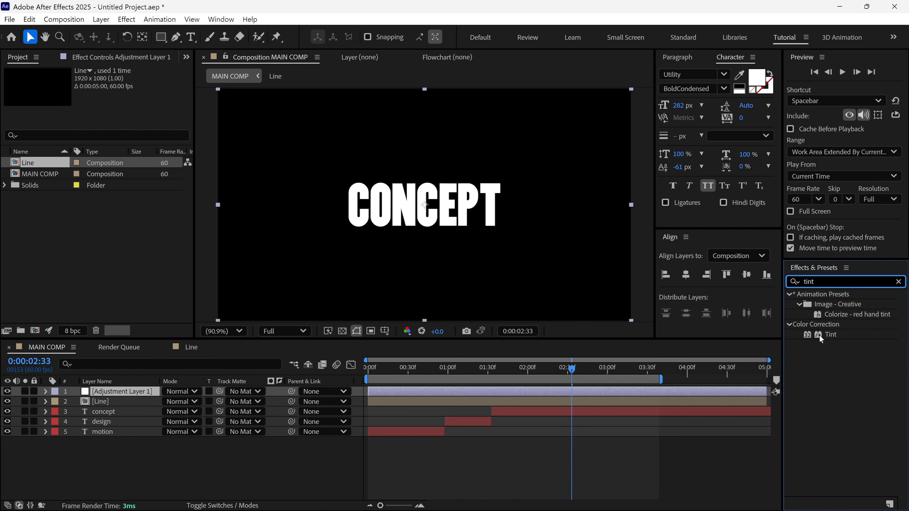
pyautogui.moveTo(820, 335); pyautogui.dragTo(103, 392)
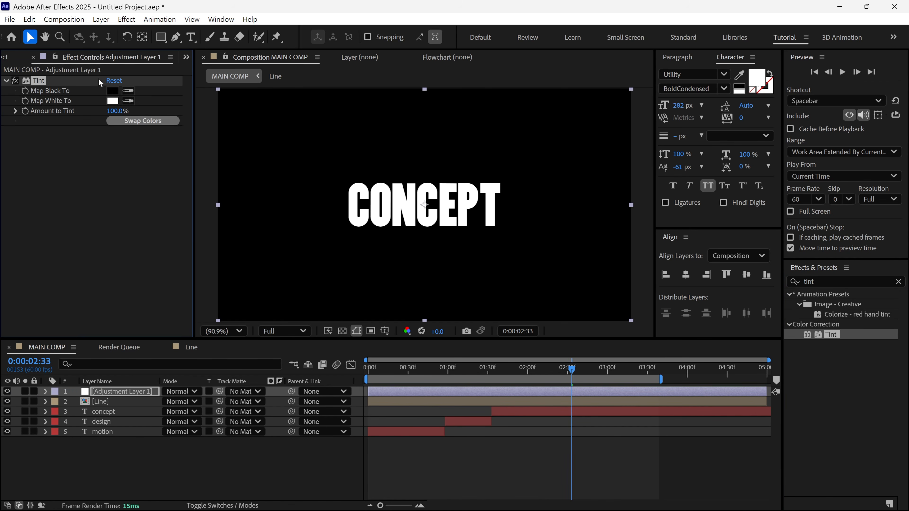
# - Set the Tint effect's Map White To color to bright green and preview MAIN COMP from the start
pyautogui.click(112, 100)
pyautogui.moveTo(404, 167); pyautogui.dragTo(698, 153)
pyautogui.moveTo(782, 225)
pyautogui.mouseDown()
pyautogui.moveTo(781, 276)
pyautogui.moveTo(762, 222)
pyautogui.moveTo(763, 186)
pyautogui.moveTo(765, 202)
pyautogui.moveTo(764, 194)
pyautogui.mouseUp()
pyautogui.click(867, 176)
pyautogui.press('Home')
pyautogui.press('space')
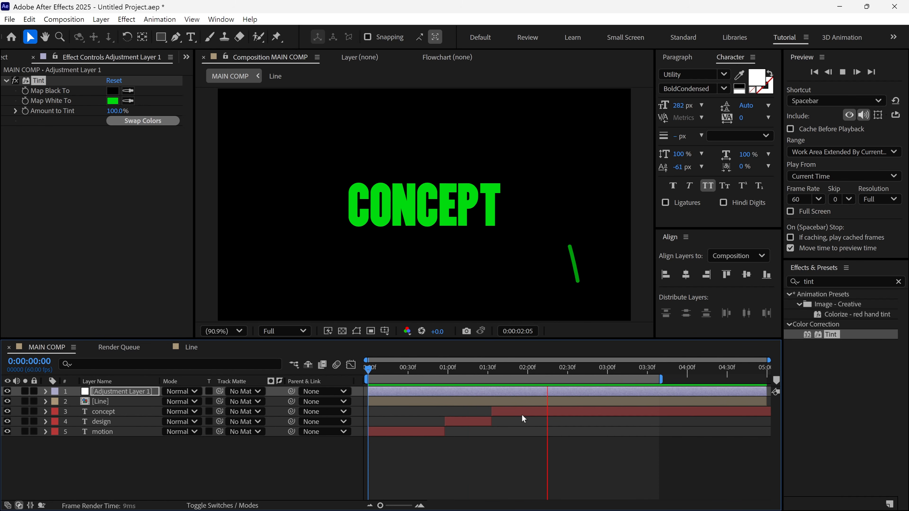
pyautogui.press('space')
# - Apply the Glow effect to the adjustment layer with Glow Threshold 83.1% and Glow Radius 30.0, and preview the result
pyautogui.click(790, 283)
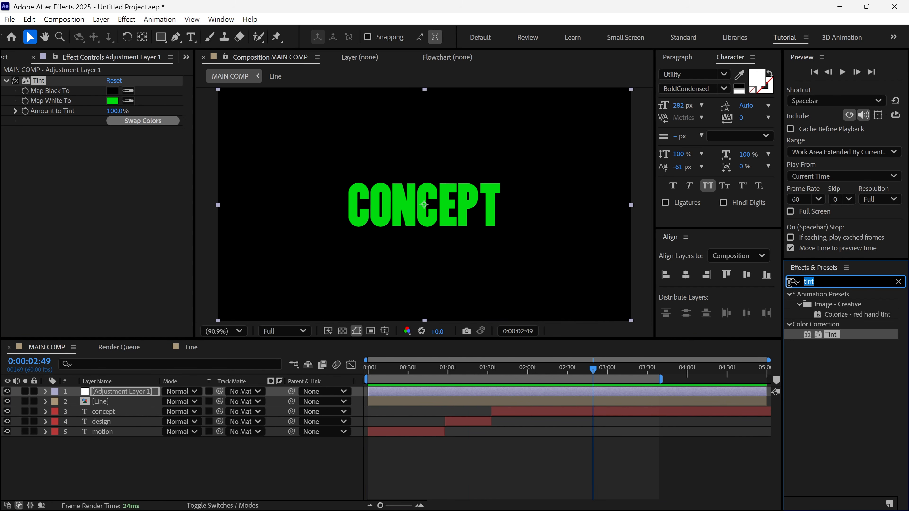
pyautogui.write('glow')
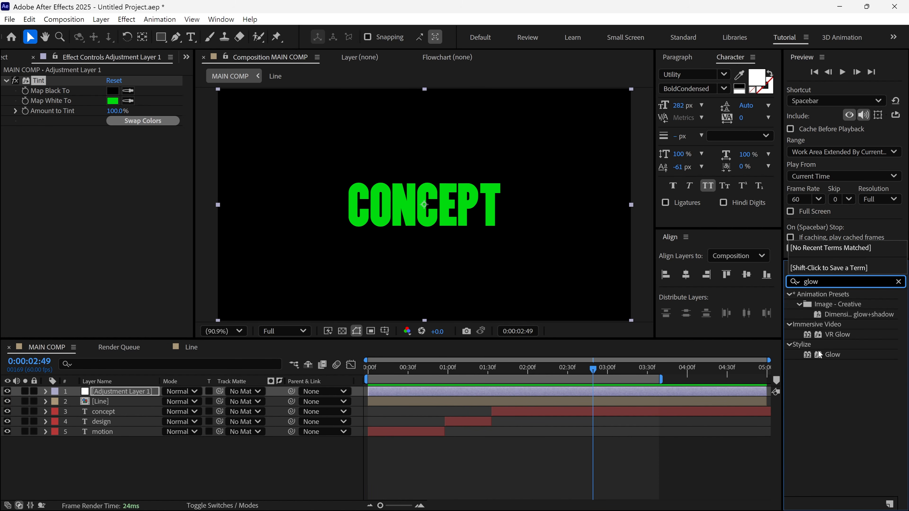
pyautogui.moveTo(832, 355); pyautogui.dragTo(520, 294)
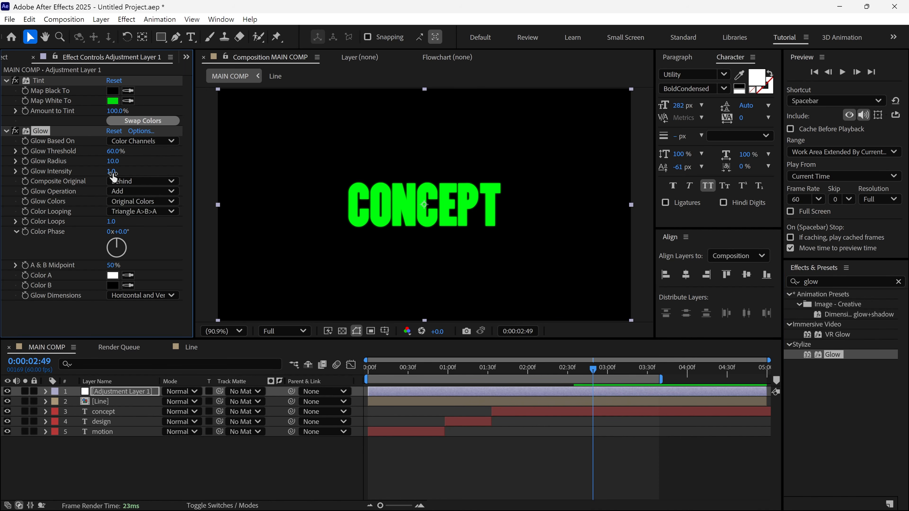
pyautogui.click(116, 151)
pyautogui.write('80')
pyautogui.click(114, 161)
pyautogui.write('30')
pyautogui.press('Return')
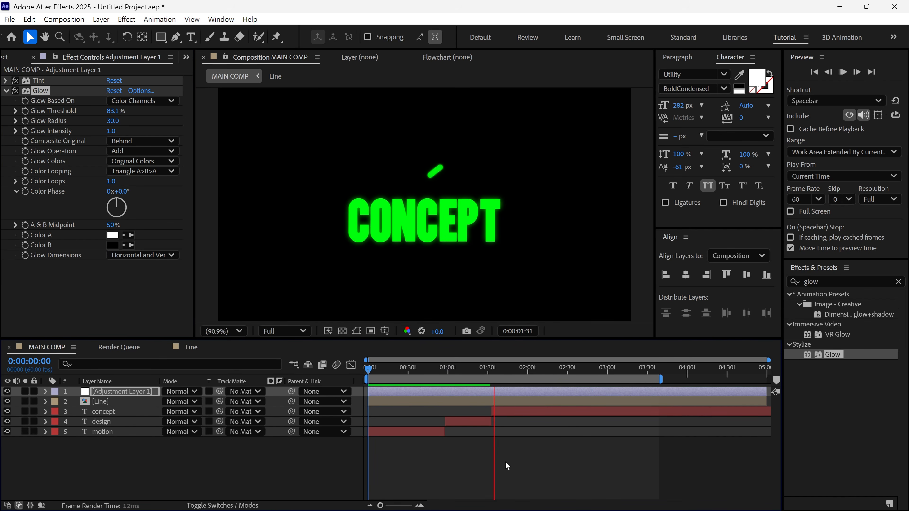
pyautogui.press('space')
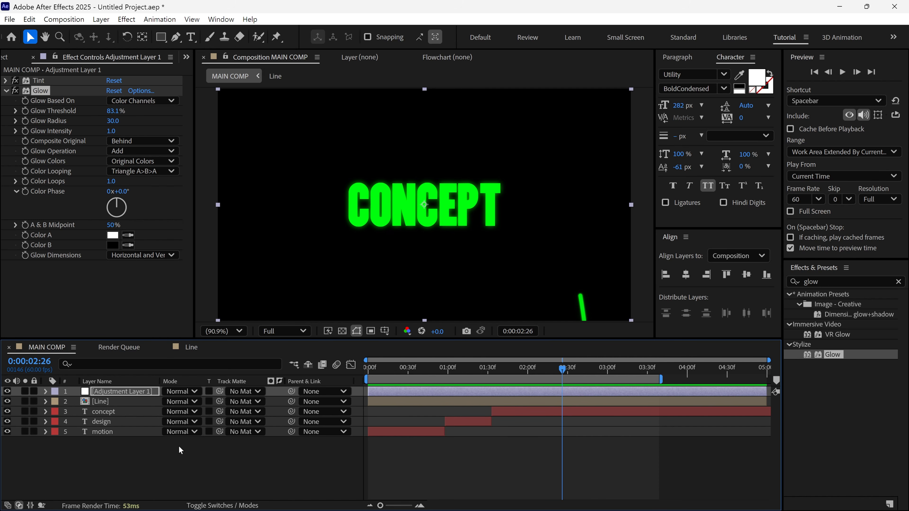
# - Apply the Noise effect to the adjustment layer
pyautogui.click(6, 91)
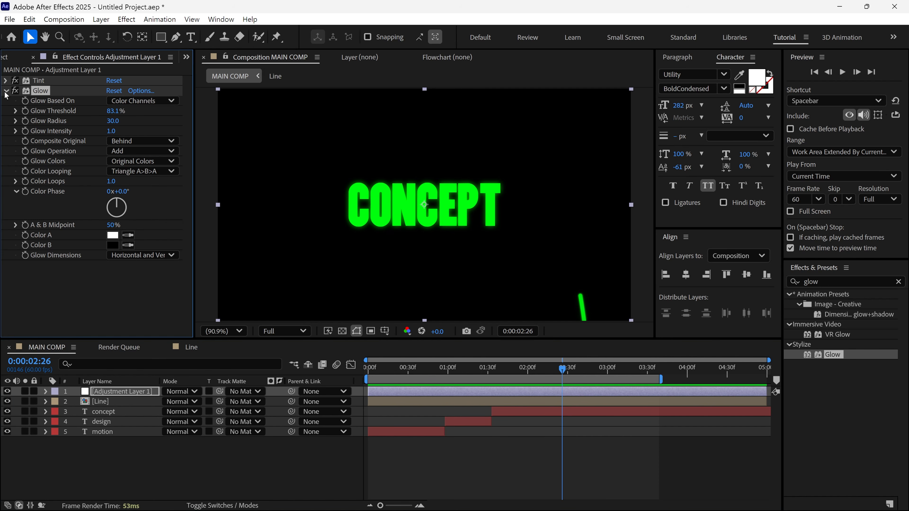
pyautogui.click(838, 279)
pyautogui.write('noise')
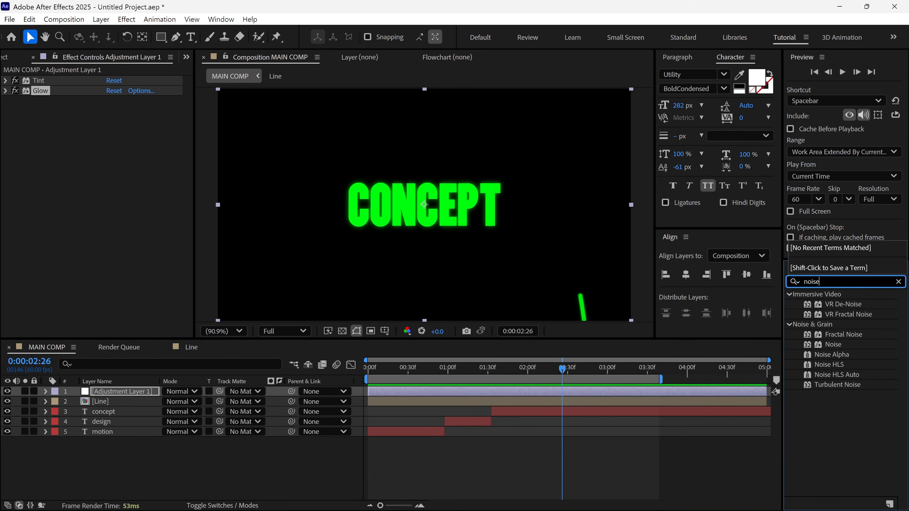
pyautogui.moveTo(828, 343); pyautogui.dragTo(131, 395)
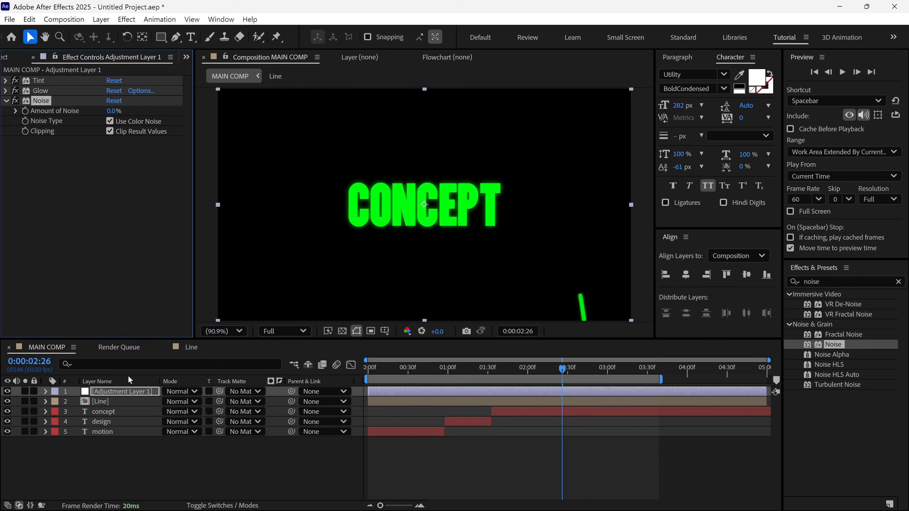
# - Set the Noise effect's Amount of Noise to 10% without color noise, and compare the CONCEPT text with the effect toggled
pyautogui.click(112, 111)
pyautogui.write('10')
pyautogui.press('Return')
pyautogui.press('.')
pyautogui.press('.')
pyautogui.press('.')
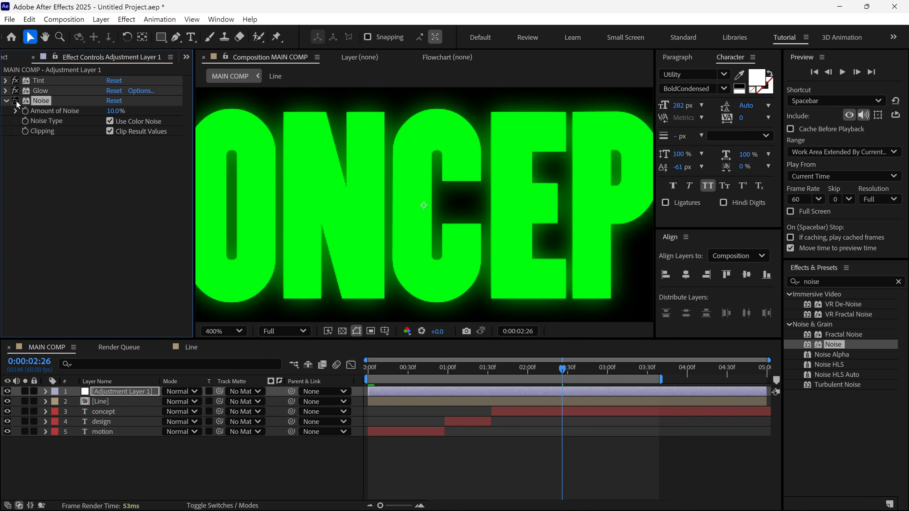
pyautogui.click(15, 101)
pyautogui.click(15, 101)
pyautogui.click(15, 101)
pyautogui.click(280, 450)
pyautogui.hotkey('shift', '/')
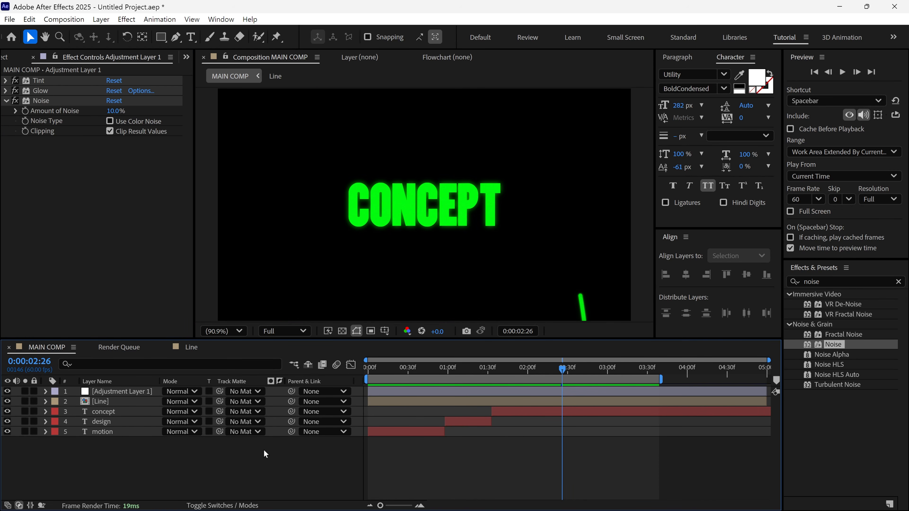
# - Create a bright red solid named ramp, 1920 by 1080 px, in MAIN COMP
pyautogui.rightClick(265, 454)
pyautogui.moveTo(294, 311)
pyautogui.click(456, 343)
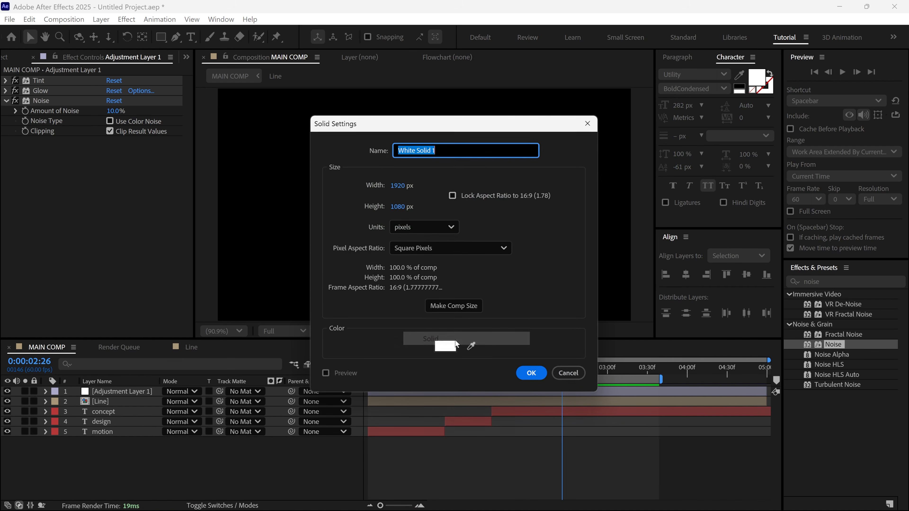
pyautogui.click(447, 346)
pyautogui.moveTo(448, 249); pyautogui.dragTo(475, 195)
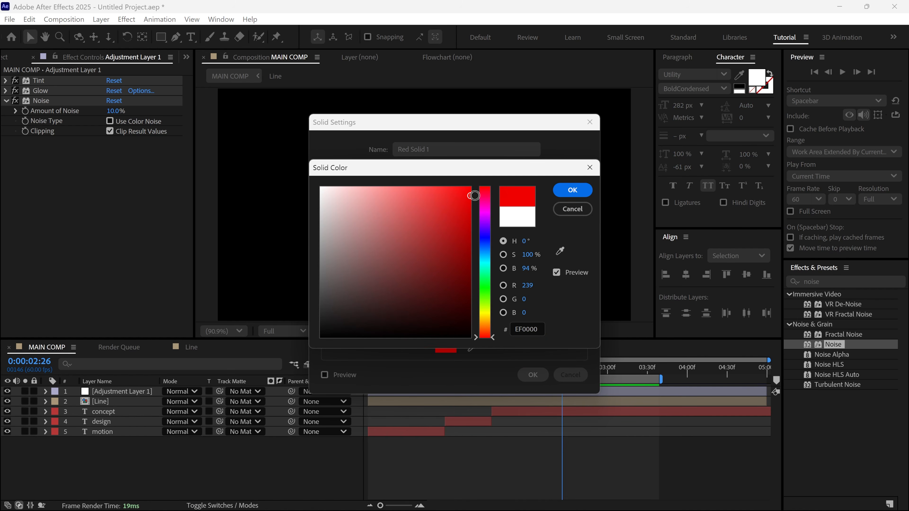
pyautogui.click(572, 189)
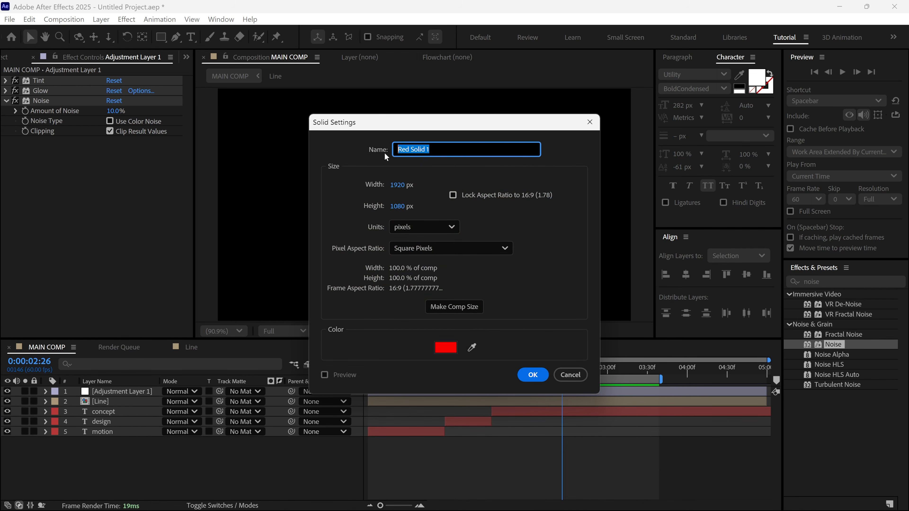
pyautogui.write('ramp')
pyautogui.click(533, 375)
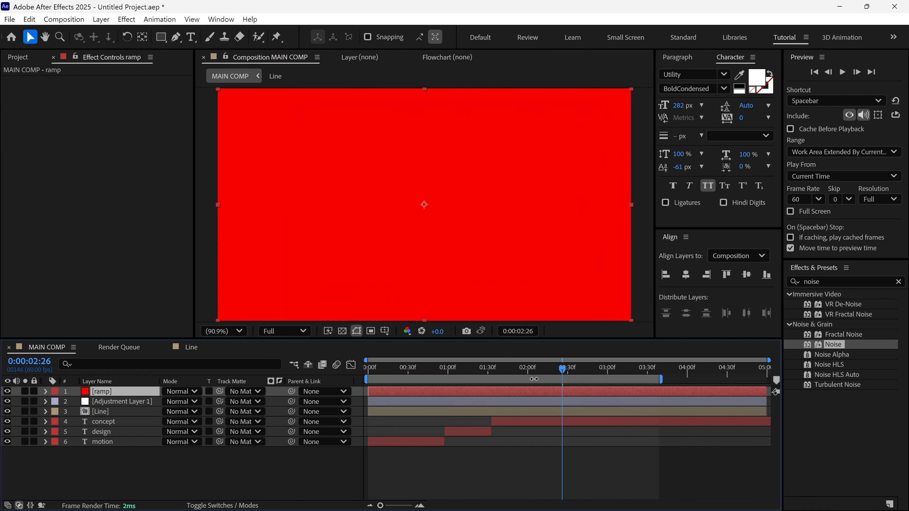
# - Draw five elliptical masks on the ramp solid around the CONCEPT text and move the central ellipse slightly up
pyautogui.doubleClick(160, 36)
pyautogui.moveTo(161, 36); pyautogui.dragTo(203, 64)
pyautogui.moveTo(374, 166); pyautogui.dragTo(427, 241)
pyautogui.moveTo(468, 146); pyautogui.dragTo(516, 217)
pyautogui.moveTo(322, 214); pyautogui.dragTo(373, 270)
pyautogui.moveTo(315, 138); pyautogui.dragTo(369, 194)
pyautogui.moveTo(455, 220); pyautogui.dragTo(464, 268)
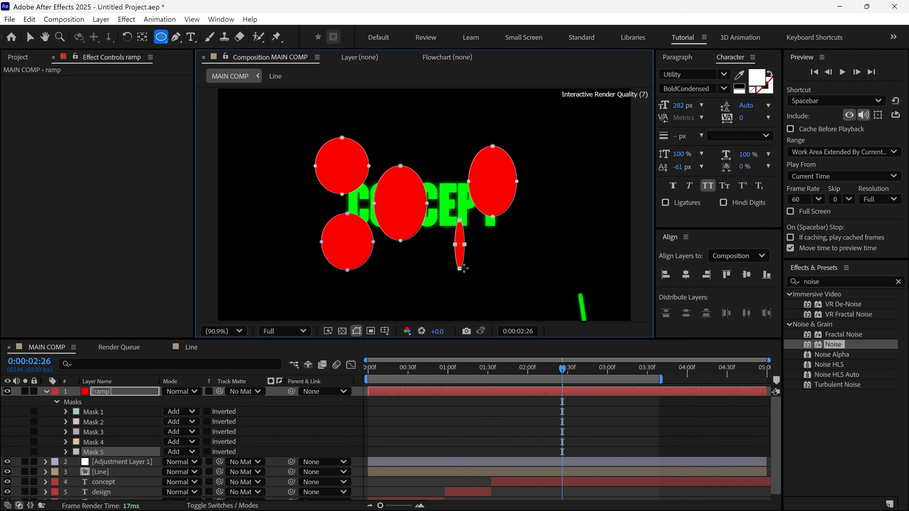
pyautogui.press('v')
pyautogui.moveTo(406, 189); pyautogui.dragTo(422, 166)
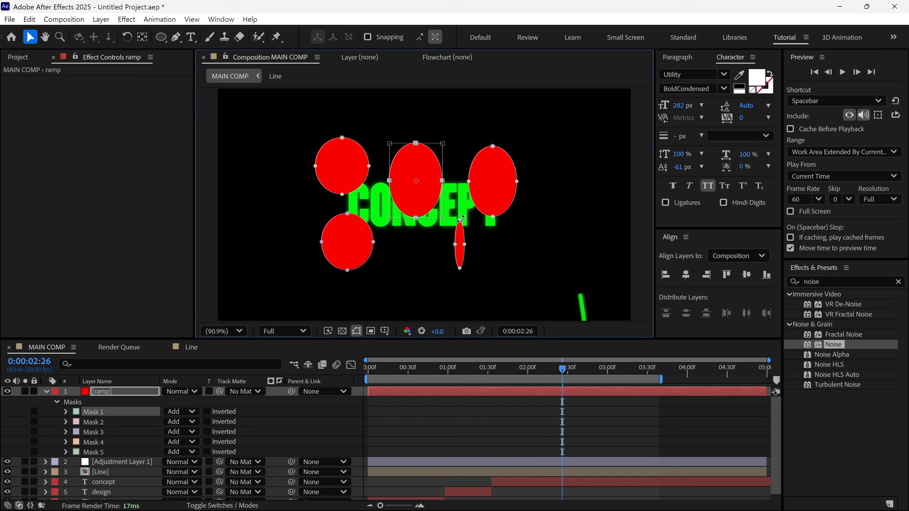
# - Set the Mask Feather of all five masks on the ramp layer to 131 pixels
pyautogui.click(142, 392)
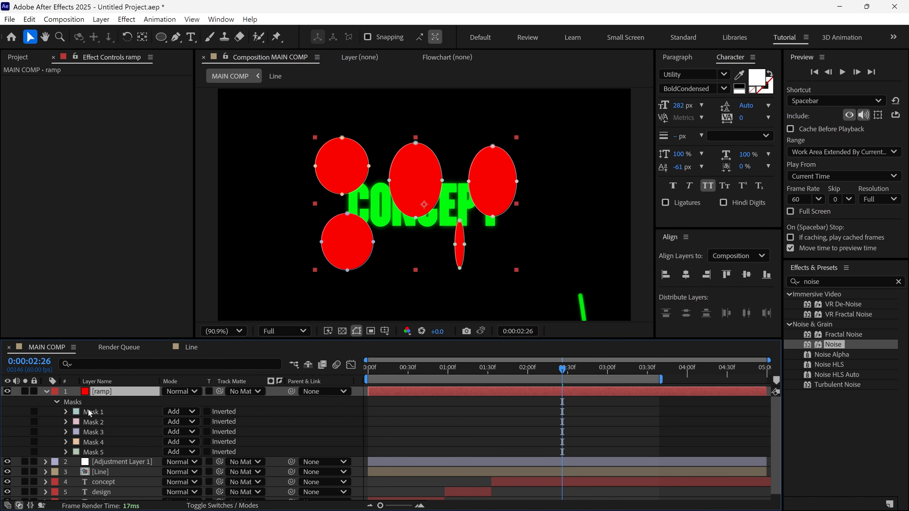
pyautogui.click(89, 413)
pyautogui.keyDown('shift'); pyautogui.click(94, 452); pyautogui.keyUp('shift')
pyautogui.press('f')
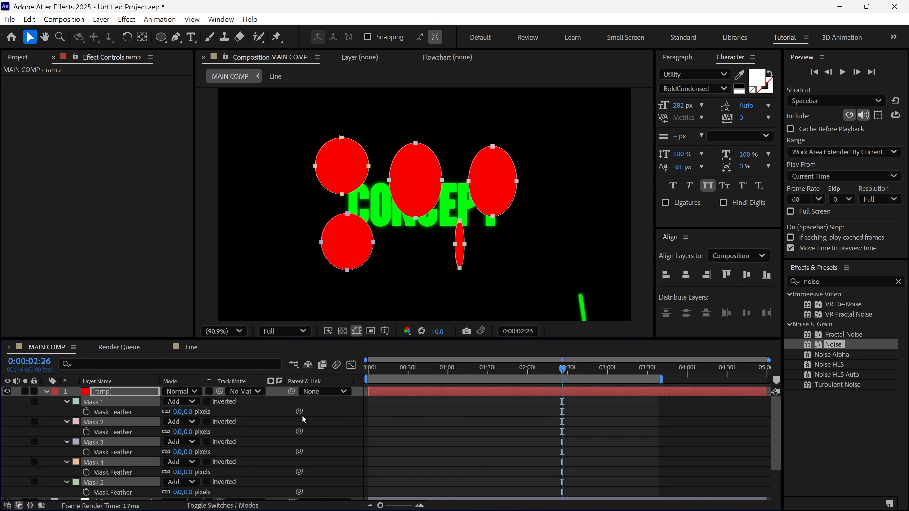
pyautogui.moveTo(366, 337); pyautogui.dragTo(374, 315)
pyautogui.moveTo(190, 390); pyautogui.dragTo(253, 389)
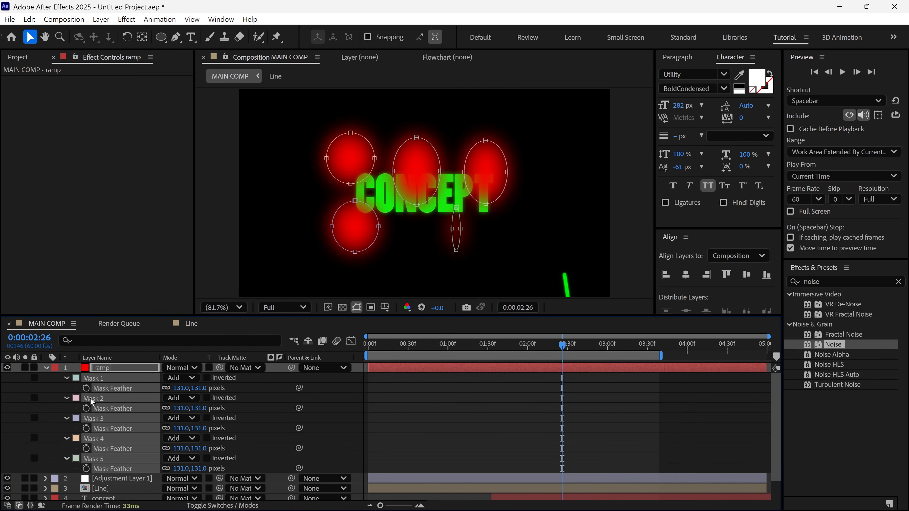
# - Preserve underlying transparency on the ramp layer and set its blending mode to Luminescent Premul
pyautogui.click(47, 368)
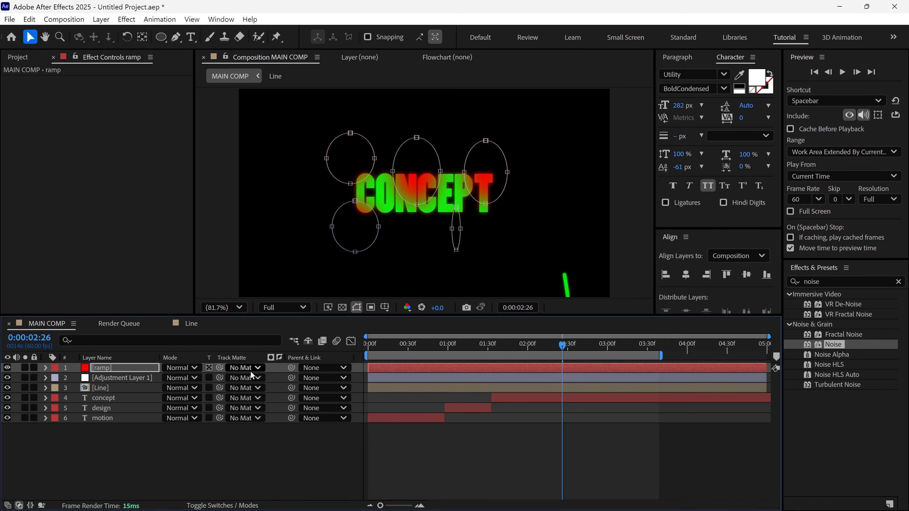
pyautogui.click(194, 369)
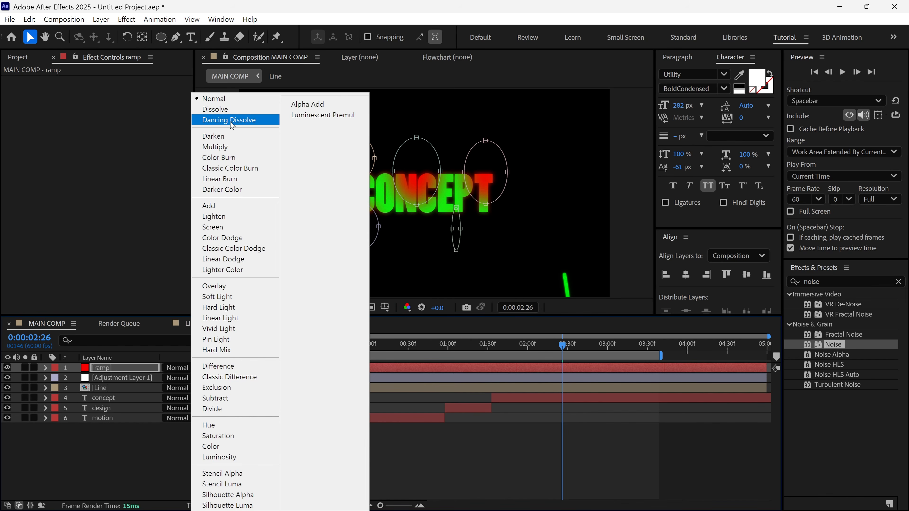
pyautogui.click(319, 115)
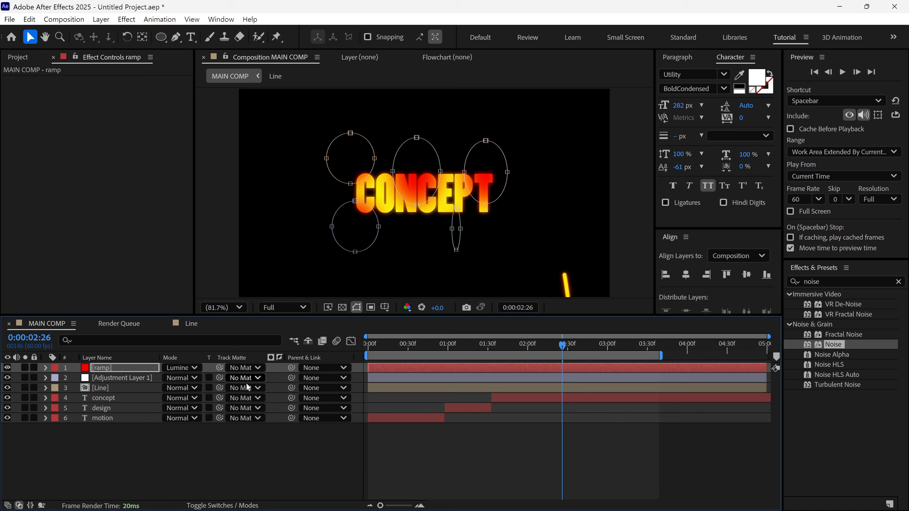
# - Preview MAIN COMP from the start, and move the current time to 0:00:00:45
pyautogui.click(206, 429)
pyautogui.moveTo(560, 343); pyautogui.dragTo(385, 346)
pyautogui.press('space')
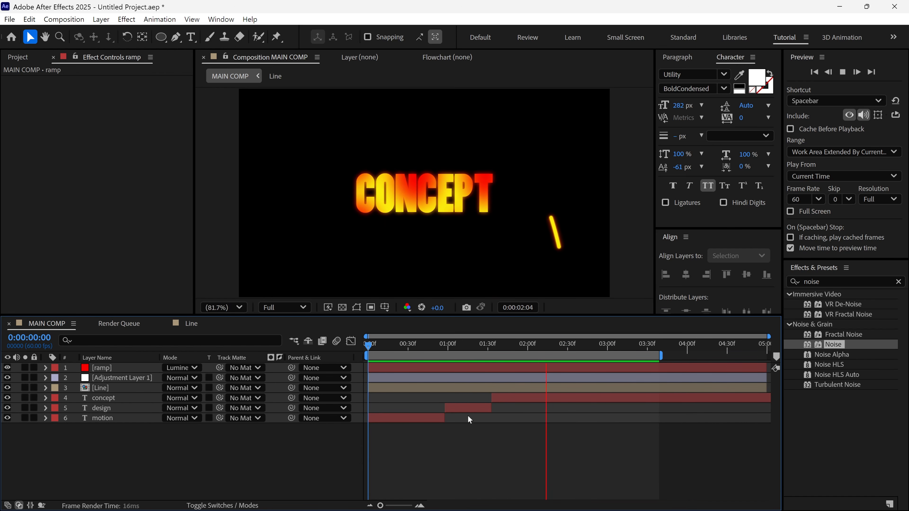
pyautogui.moveTo(600, 345)
pyautogui.mouseDown()
pyautogui.moveTo(512, 357)
pyautogui.moveTo(626, 361)
pyautogui.moveTo(428, 360)
pyautogui.mouseUp()
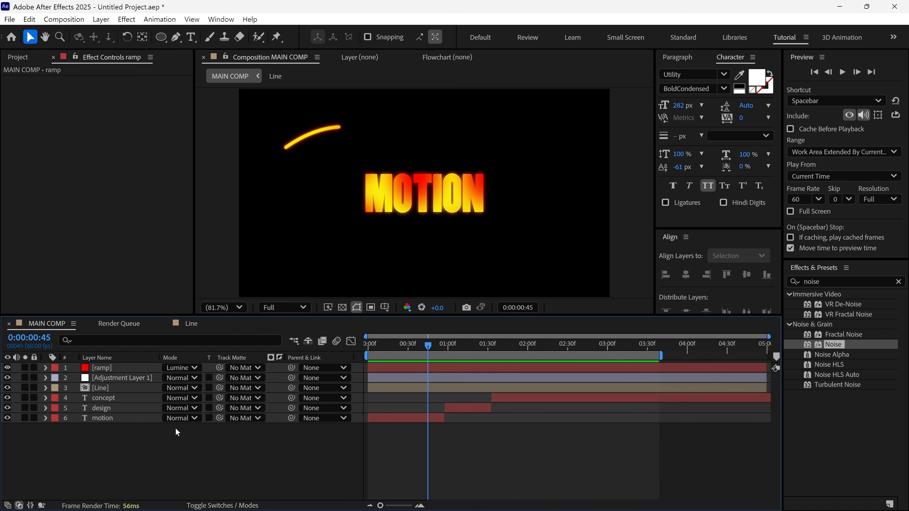
# - Pre-compose all the layers of MAIN COMP as animation, moving all attributes into the new composition
pyautogui.moveTo(128, 432); pyautogui.dragTo(124, 371)
pyautogui.rightClick(124, 367)
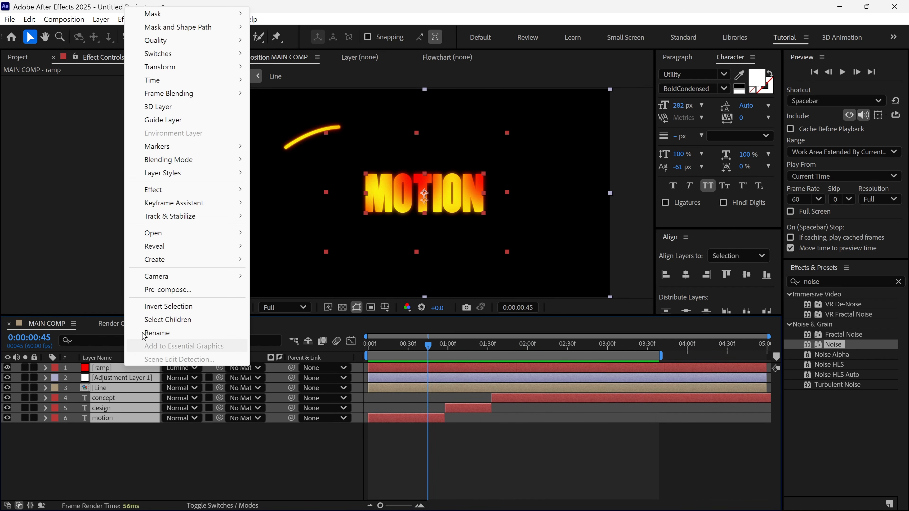
pyautogui.click(154, 345)
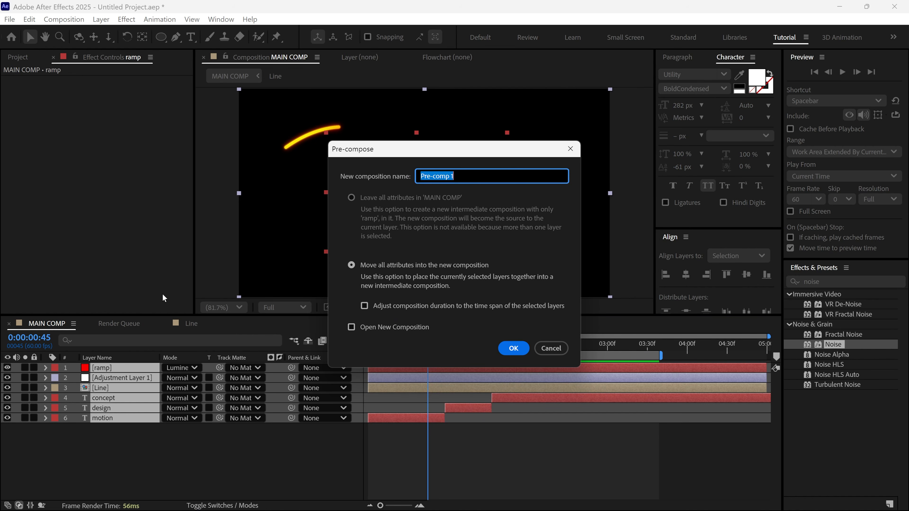
pyautogui.write('animation')
pyautogui.click(352, 265)
pyautogui.click(512, 348)
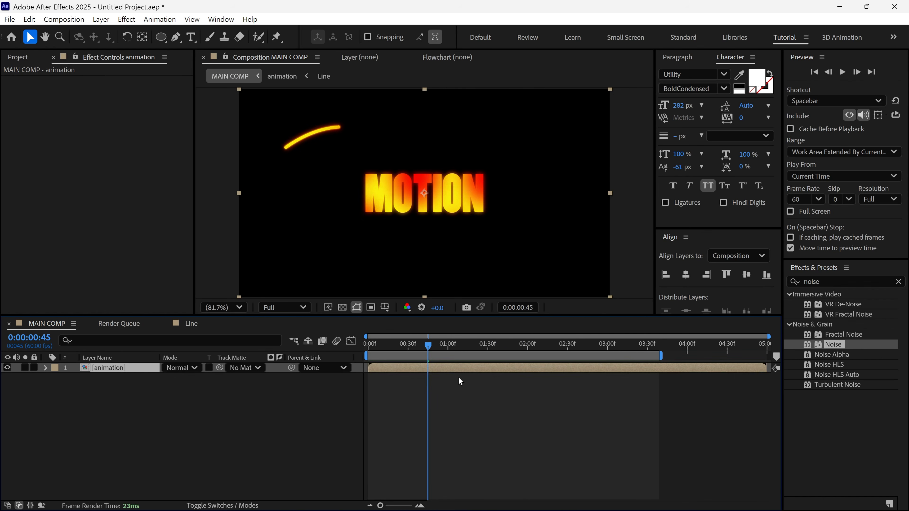
# - Create a near-black solid named grid in MAIN COMP with color #121212
pyautogui.rightClick(235, 398)
pyautogui.moveTo(263, 254)
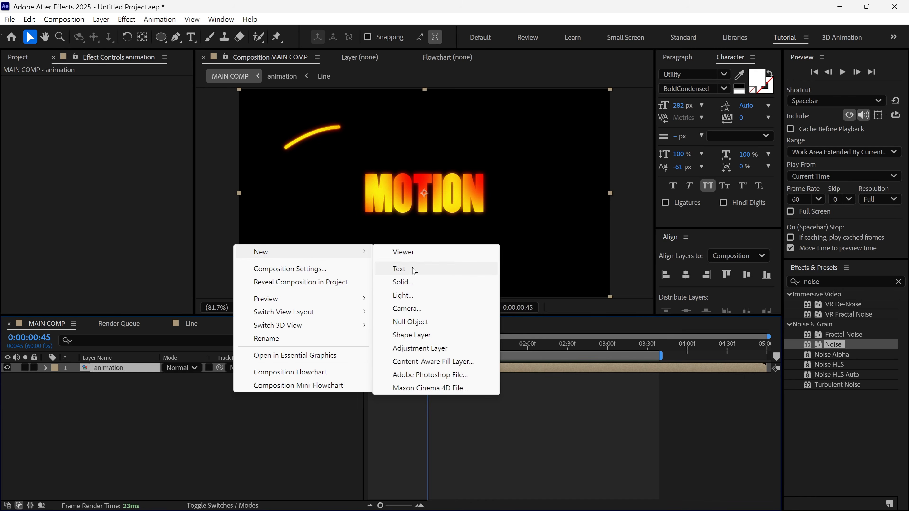
pyautogui.click(413, 282)
pyautogui.write('grid')
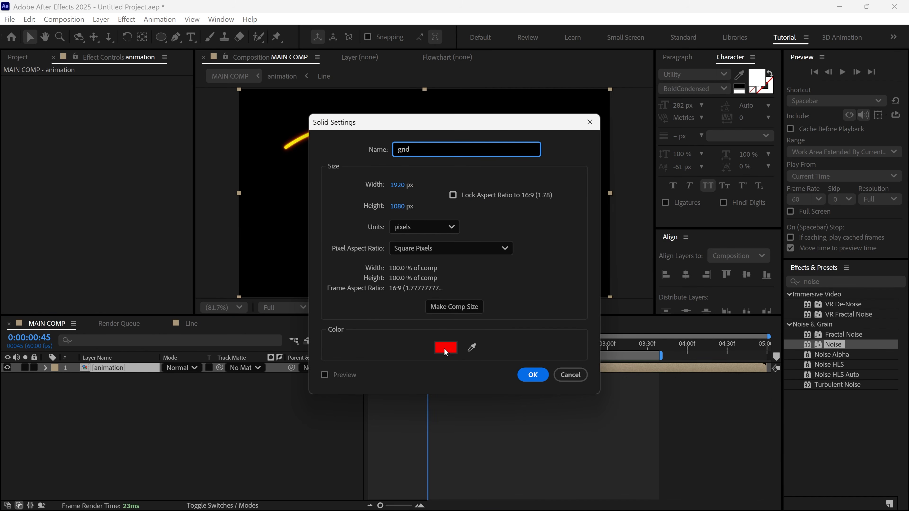
pyautogui.click(445, 349)
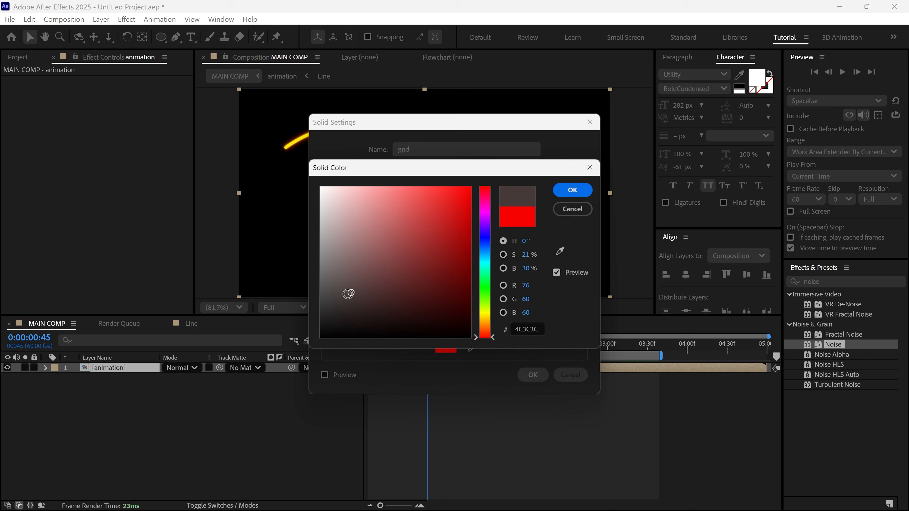
pyautogui.moveTo(347, 295); pyautogui.dragTo(311, 326)
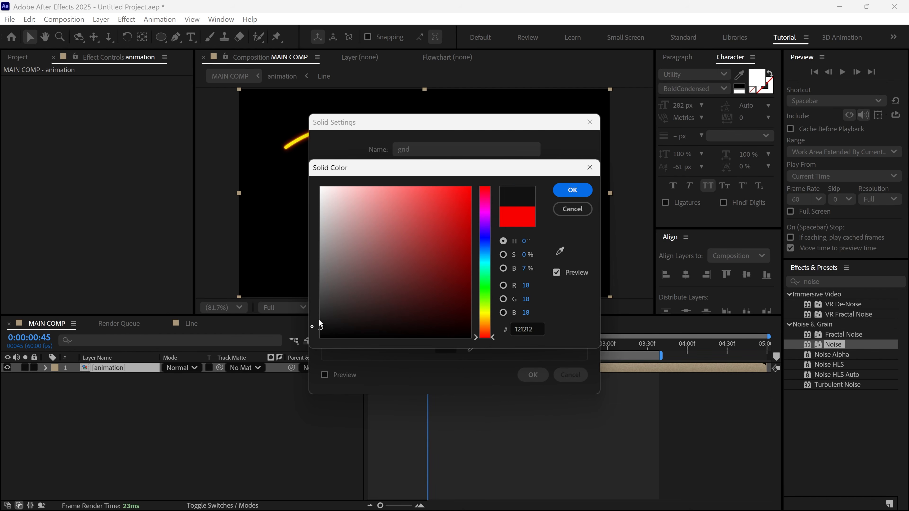
pyautogui.click(572, 190)
pyautogui.click(533, 374)
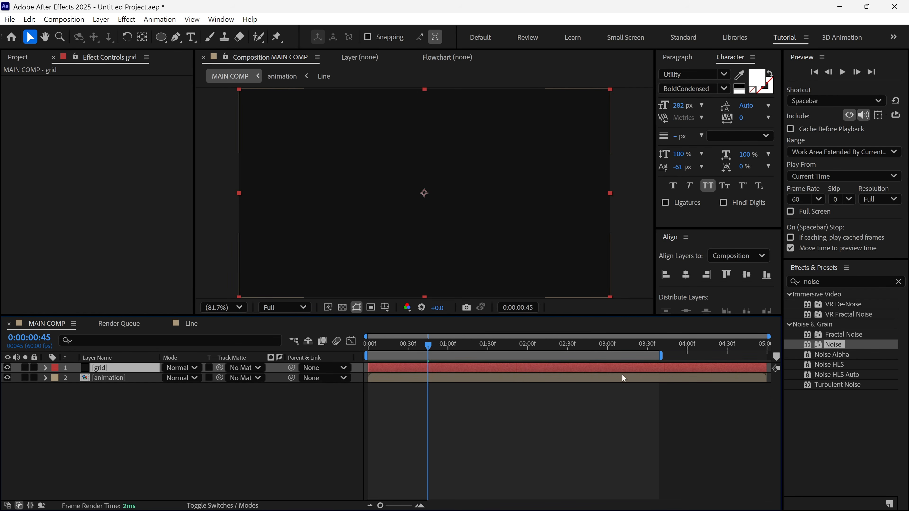
# - Apply the Grid effect to the grid solid and set the layer's blending mode to Soft Light
pyautogui.click(801, 282)
pyautogui.write('gri')
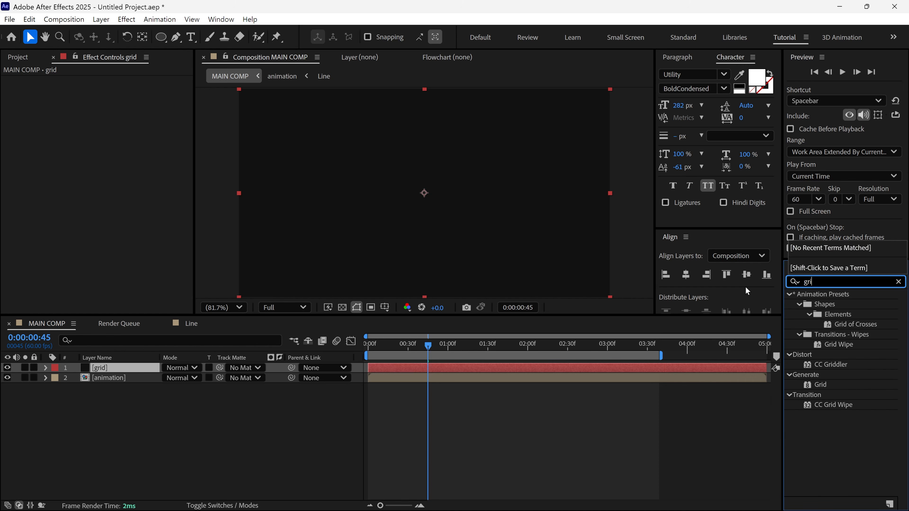
pyautogui.write('d')
pyautogui.moveTo(821, 388); pyautogui.dragTo(160, 368)
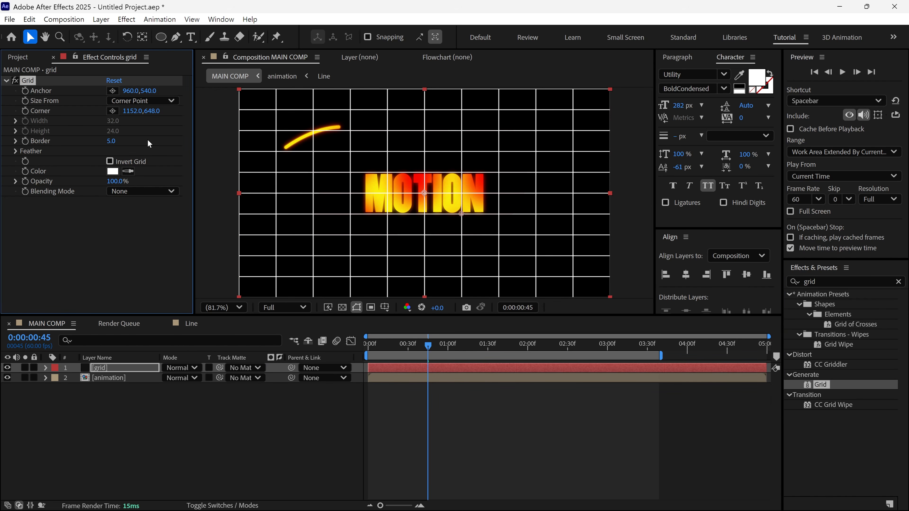
pyautogui.click(187, 369)
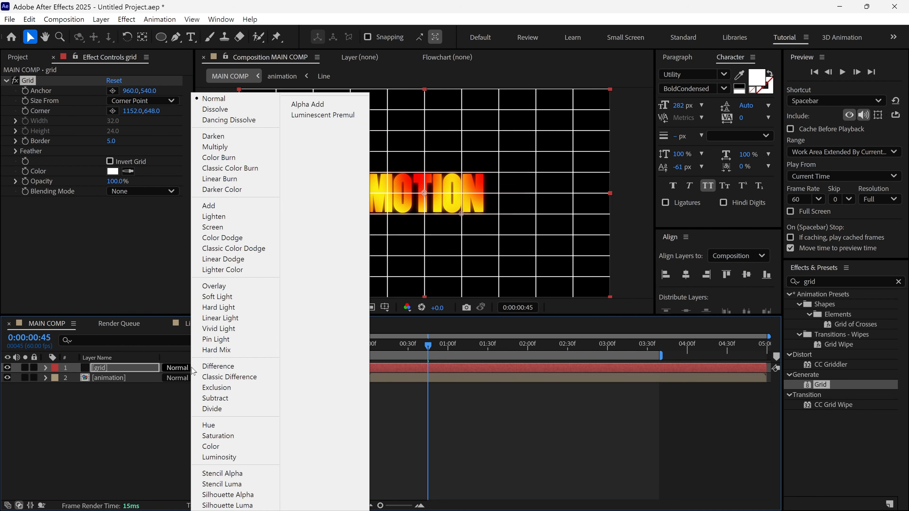
pyautogui.click(218, 298)
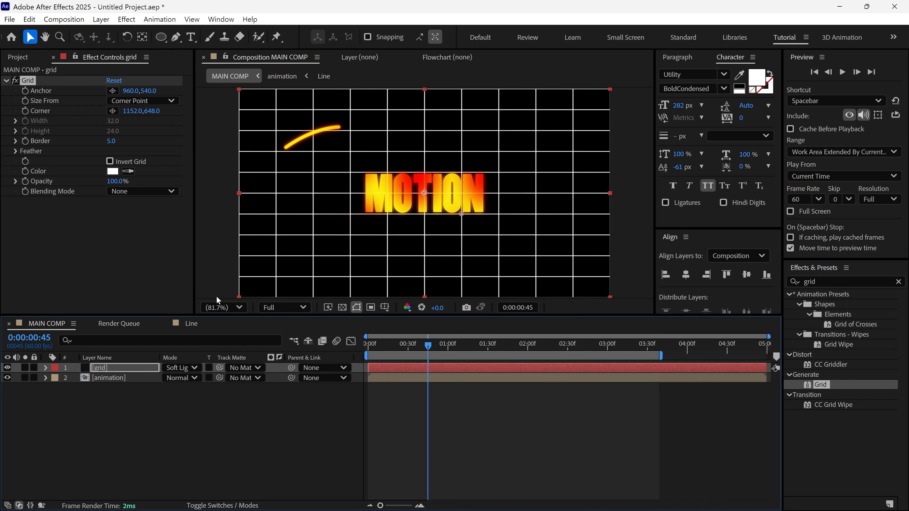
# - Create a near-black solid named bg at the bottom of the layer stack and move the animation layer to the top
pyautogui.rightClick(165, 393)
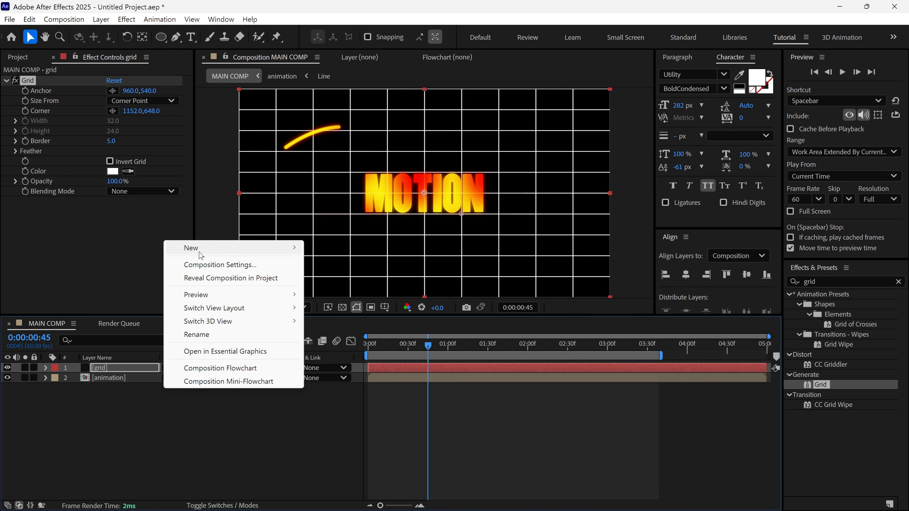
pyautogui.moveTo(301, 246)
pyautogui.click(322, 277)
pyautogui.write('bg')
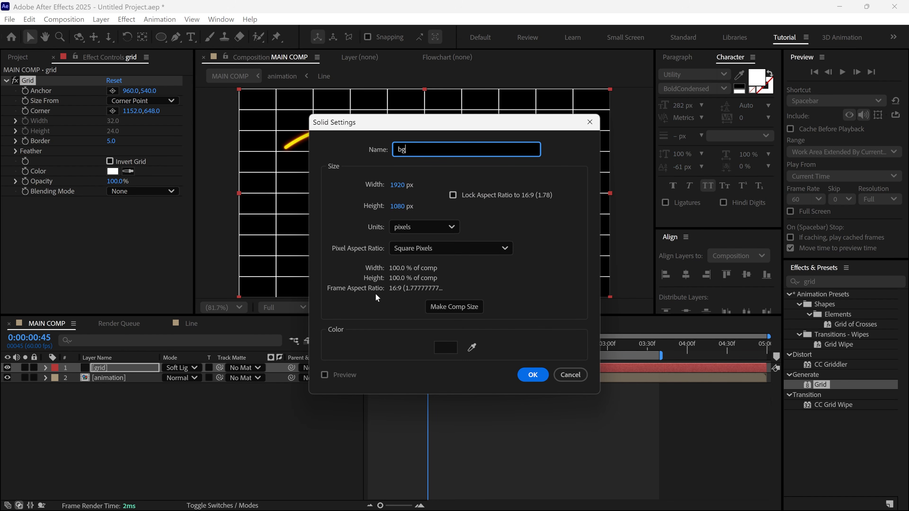
pyautogui.click(532, 376)
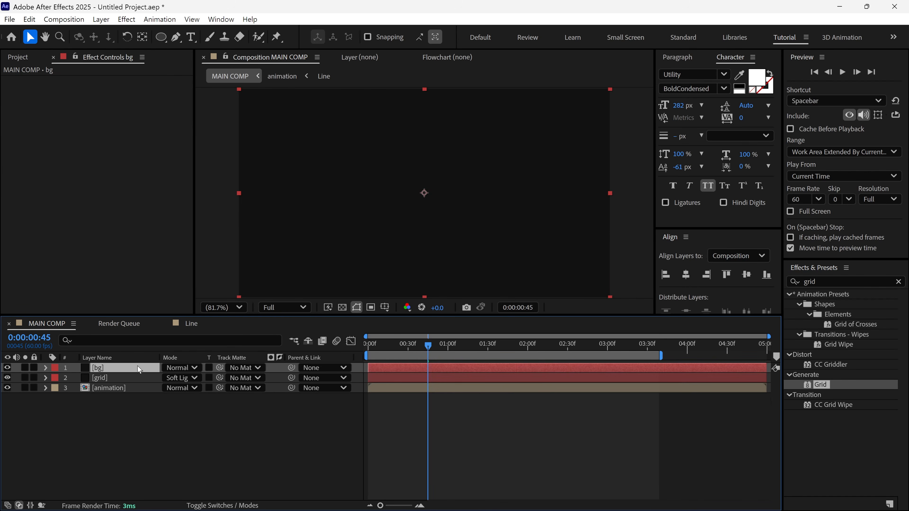
pyautogui.moveTo(137, 366); pyautogui.dragTo(131, 410)
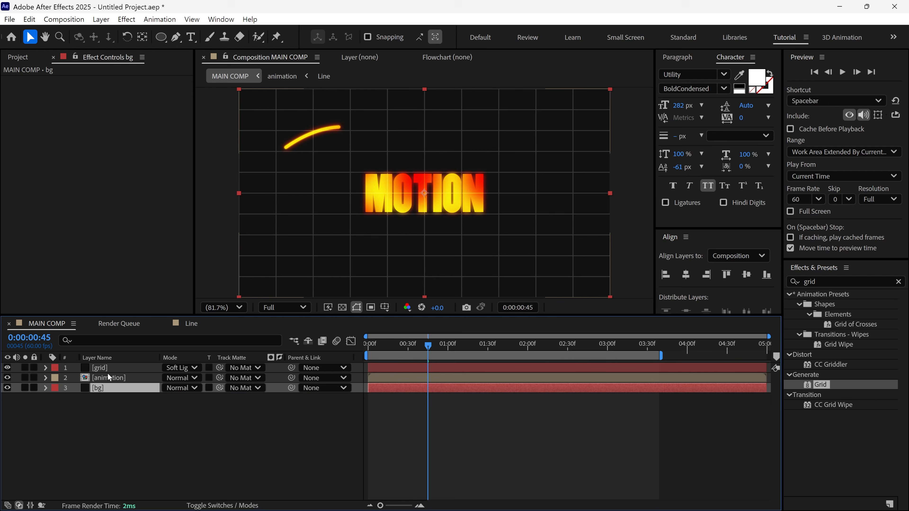
pyautogui.moveTo(110, 378); pyautogui.dragTo(117, 366)
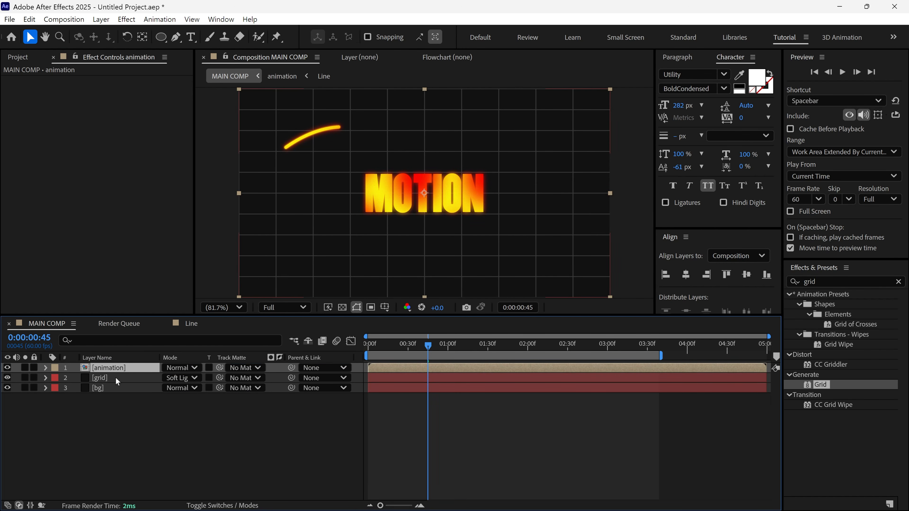
# - Set the Grid effect's Border on the grid layer to 3
pyautogui.click(115, 377)
pyautogui.click(112, 141)
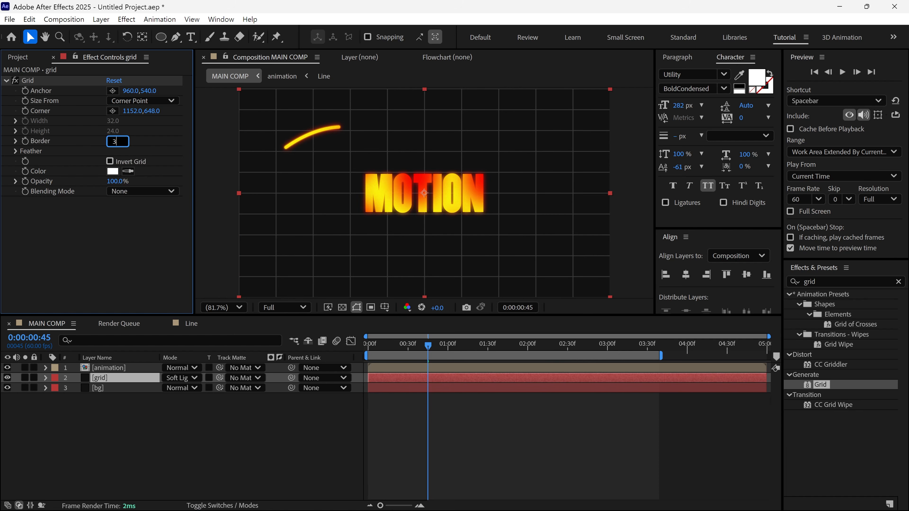
pyautogui.write('3')
pyautogui.press('Return')
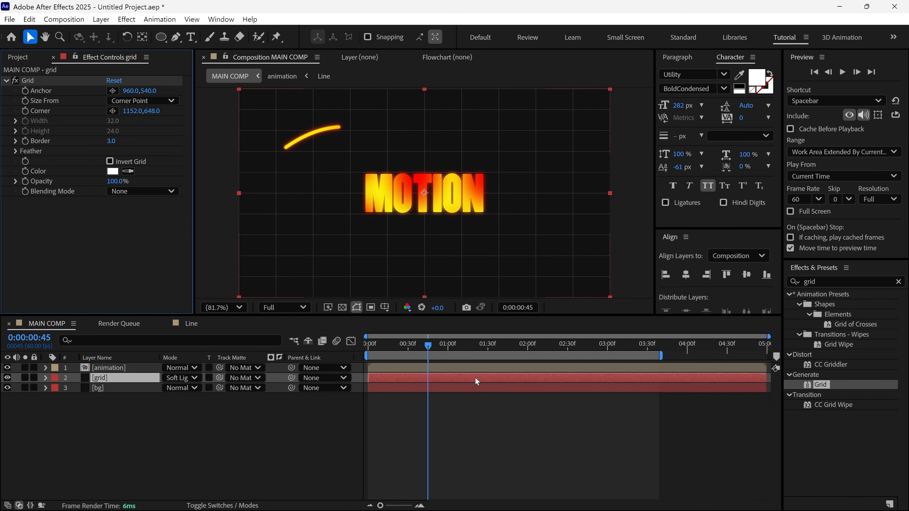
# - Play back the full animation in MAIN COMP to check the grid background
pyautogui.press('space')
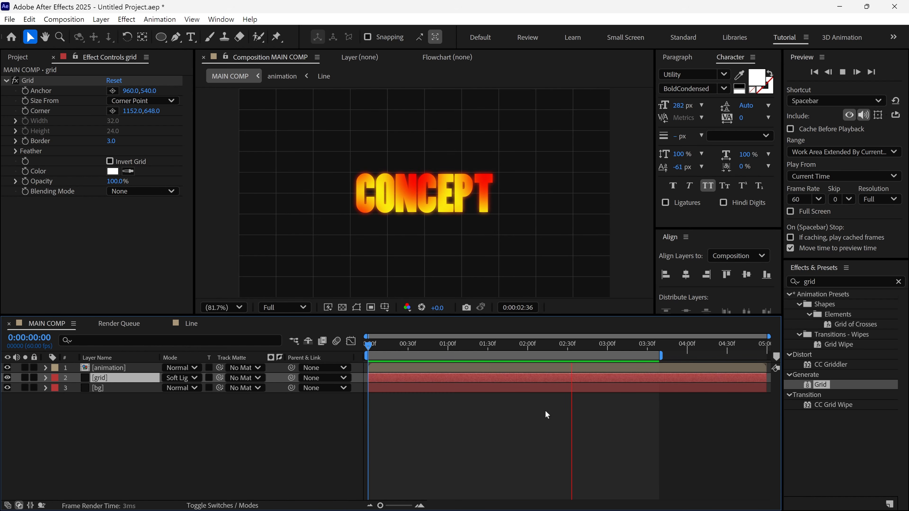
pyautogui.press('space')
# - Open the animation composition and show Adjustment Layer 1's effects with the Tint and Glow settings collapsed
pyautogui.click(110, 369)
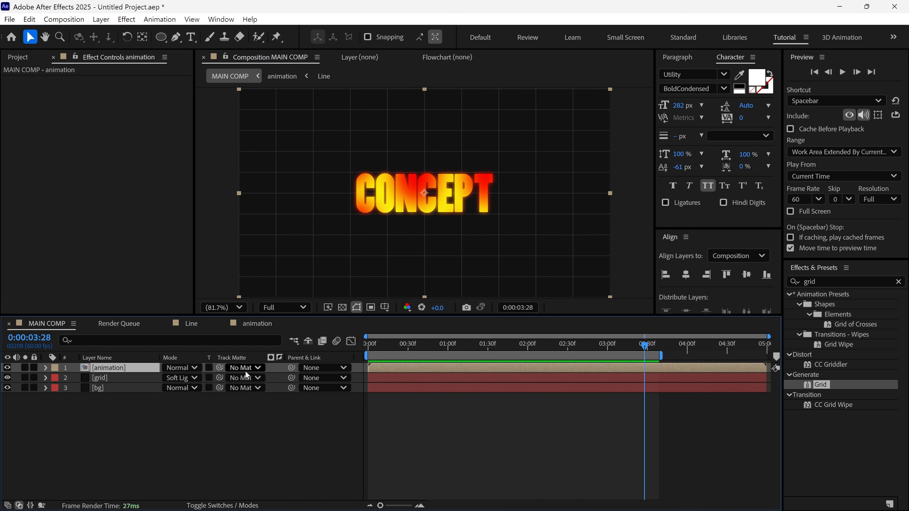
pyautogui.doubleClick(109, 370)
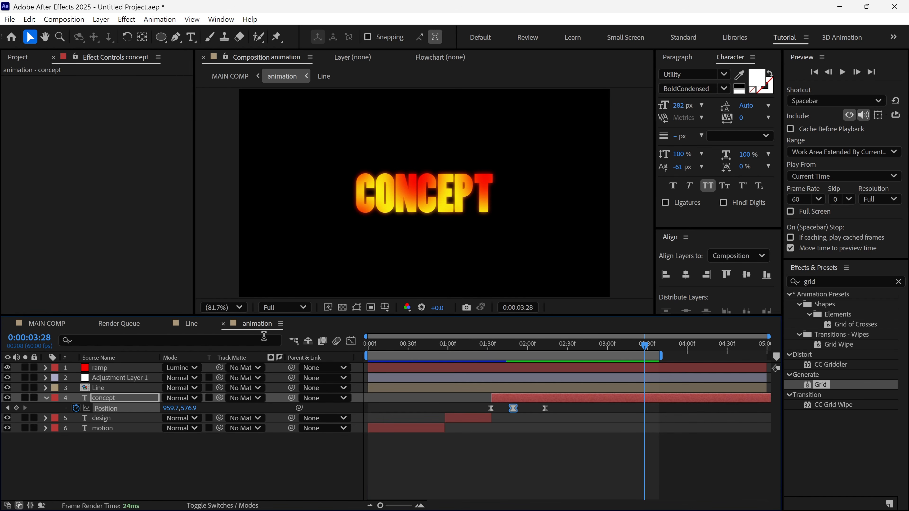
pyautogui.click(45, 398)
pyautogui.click(118, 378)
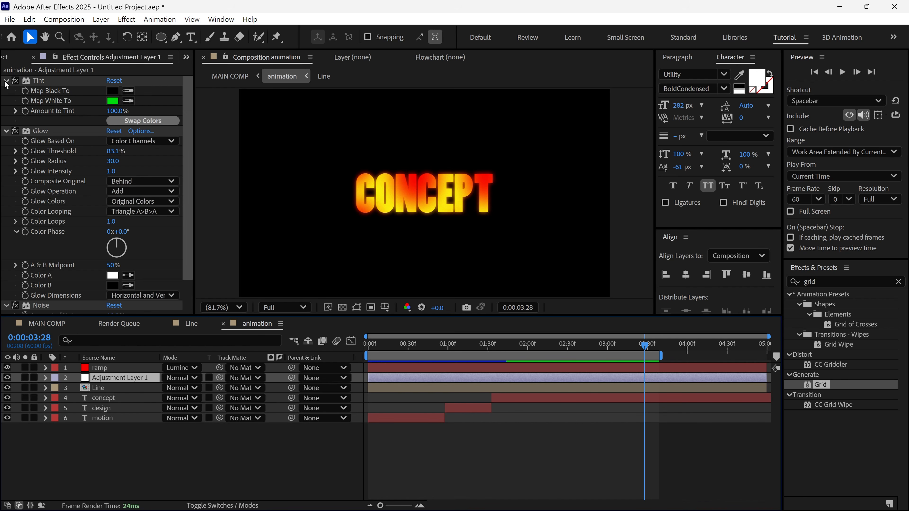
pyautogui.click(6, 81)
pyautogui.click(5, 91)
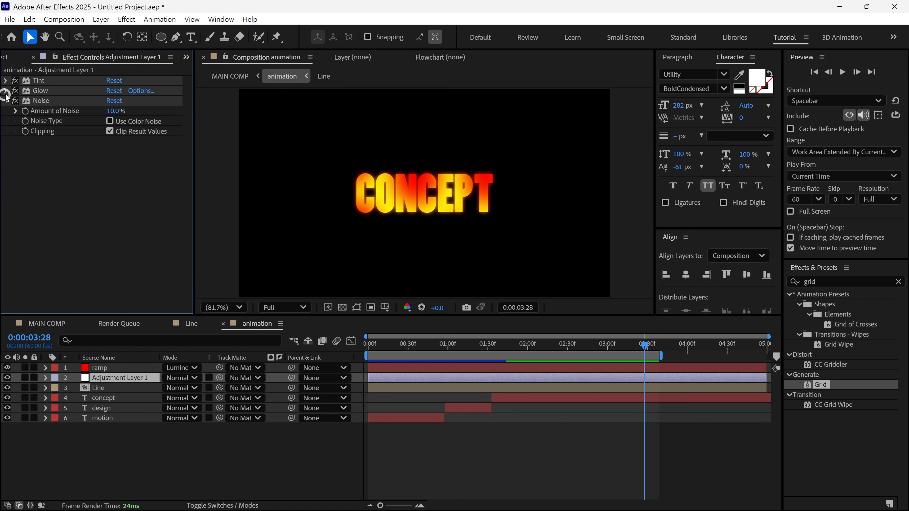
# - Compare the MOTION text at 0:00:00:40 with Adjustment Layer 1's Tint effect switched off and on again
pyautogui.click(15, 81)
pyautogui.moveTo(571, 345); pyautogui.dragTo(422, 350)
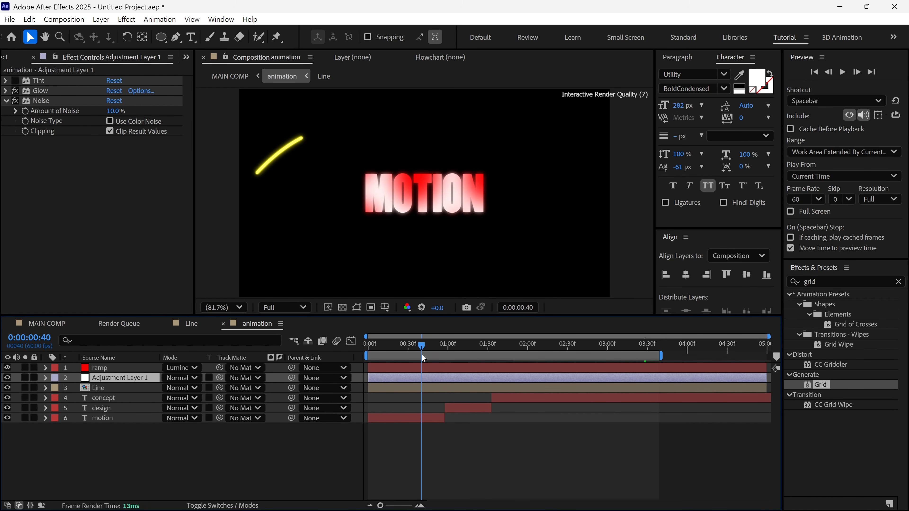
pyautogui.click(15, 81)
# - Set the Map White To color of Adjustment Layer 1's Tint effect to teal and return to the start of the timeline
pyautogui.click(6, 80)
pyautogui.click(112, 100)
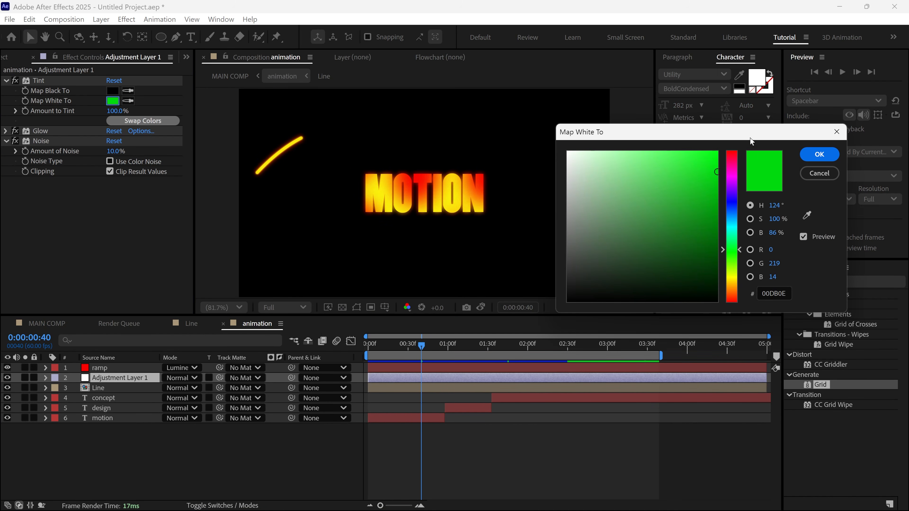
pyautogui.moveTo(732, 252); pyautogui.dragTo(733, 231)
pyautogui.click(811, 158)
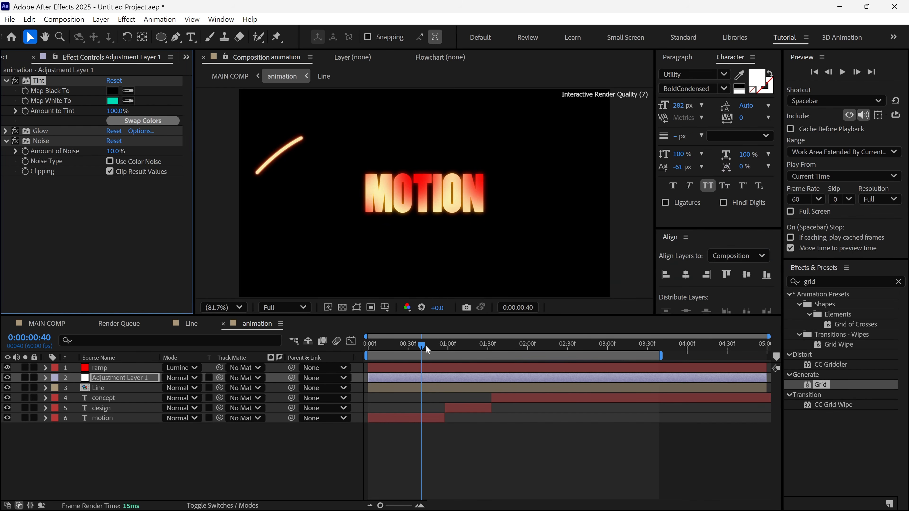
pyautogui.moveTo(424, 345); pyautogui.dragTo(347, 349)
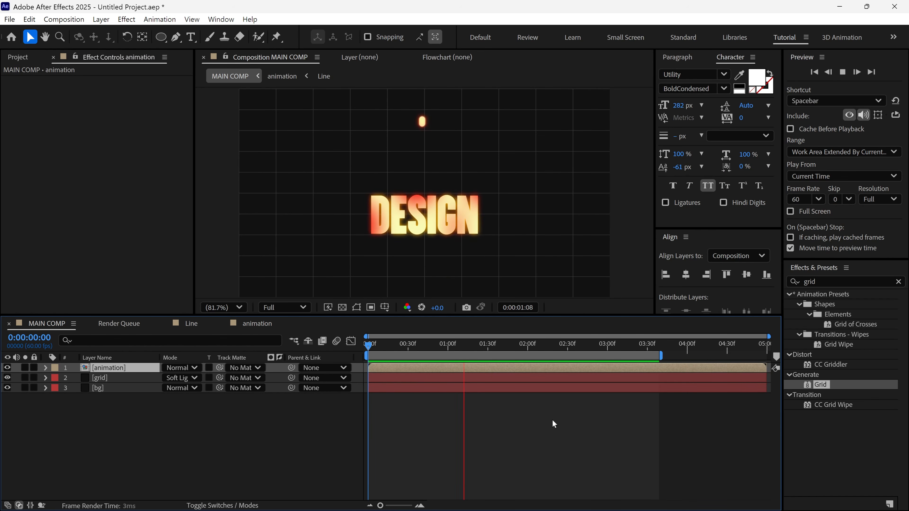